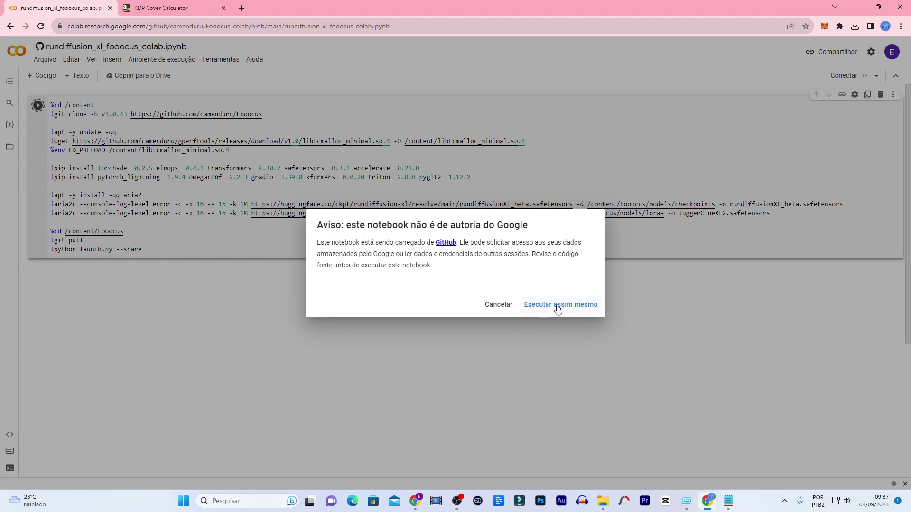
Run the notebook despite the authorship warning and open the public gradio.live link from its output.
{"action": "left_click", "coordinate": [558, 309]}
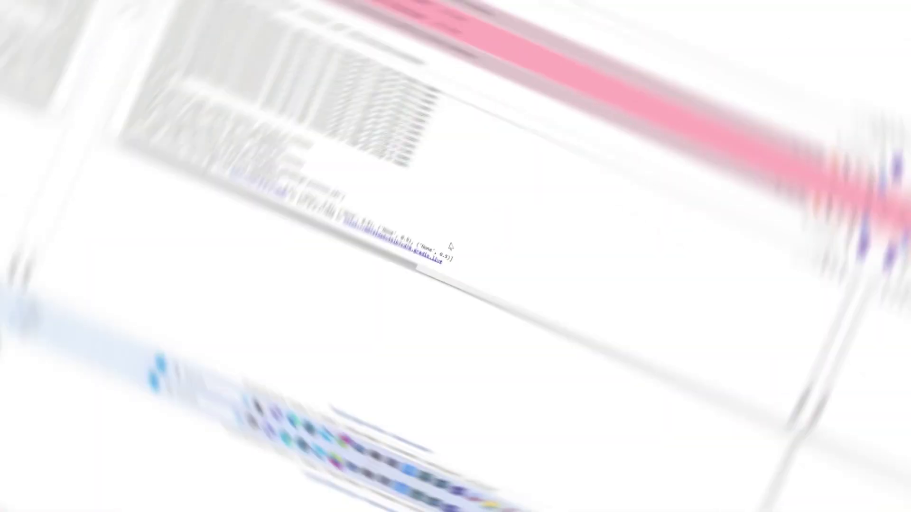
{"action": "scroll", "coordinate": [451, 241], "scroll_direction": "up", "scroll_amount": 15}
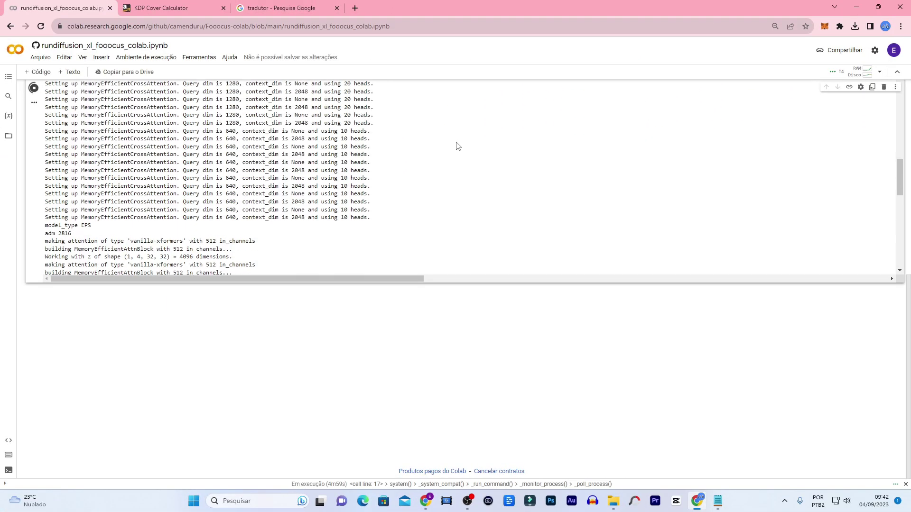
{"action": "scroll", "coordinate": [453, 131], "scroll_direction": "down", "scroll_amount": 15}
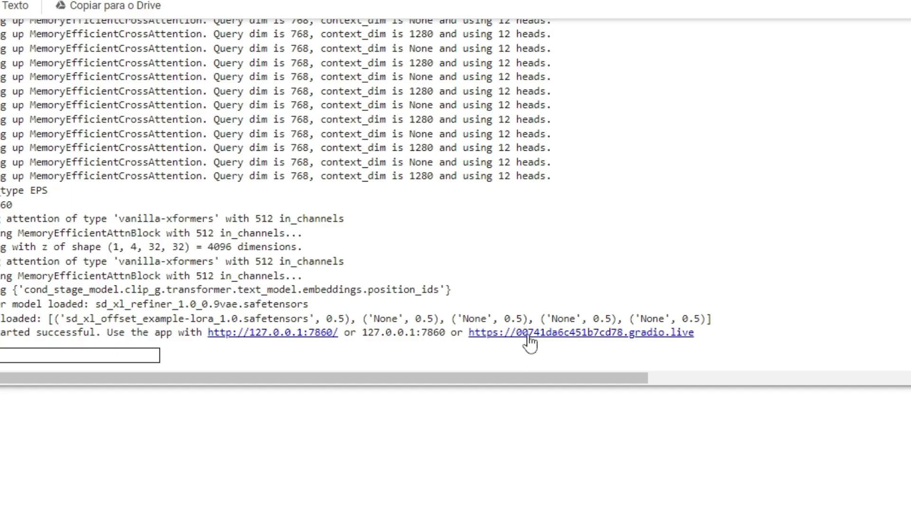
{"action": "left_click", "coordinate": [528, 334]}
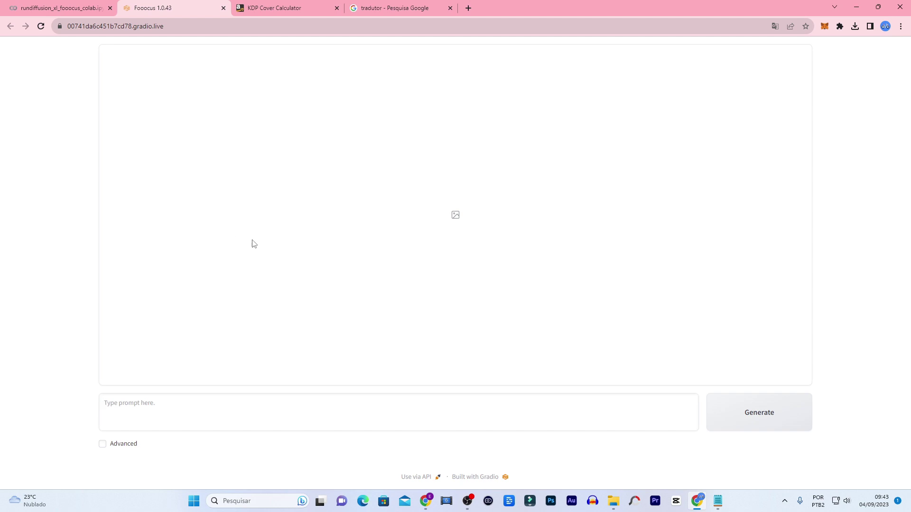
Enable the advanced options and set the aspect ratio to 1024×1024 and the image number to 4.
{"action": "left_click", "coordinate": [149, 415]}
{"action": "left_click", "coordinate": [102, 444]}
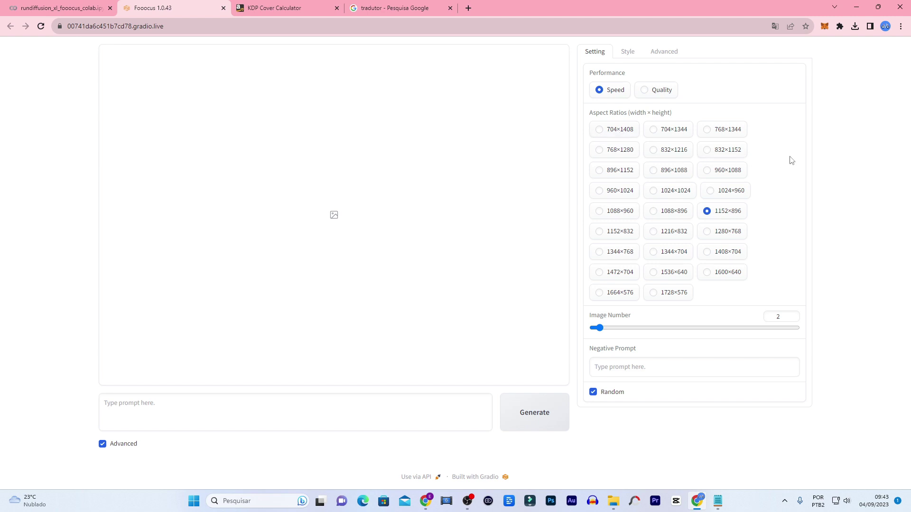
{"action": "left_click", "coordinate": [654, 192]}
{"action": "left_click", "coordinate": [791, 315]}
Set the image style to sai-digital art and look through the other available styles.
{"action": "left_click", "coordinate": [630, 53]}
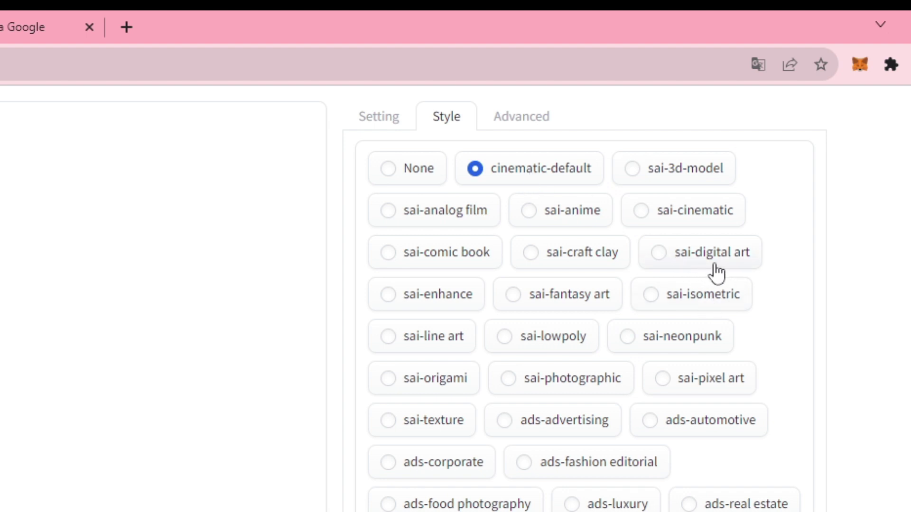
{"action": "left_click", "coordinate": [665, 253]}
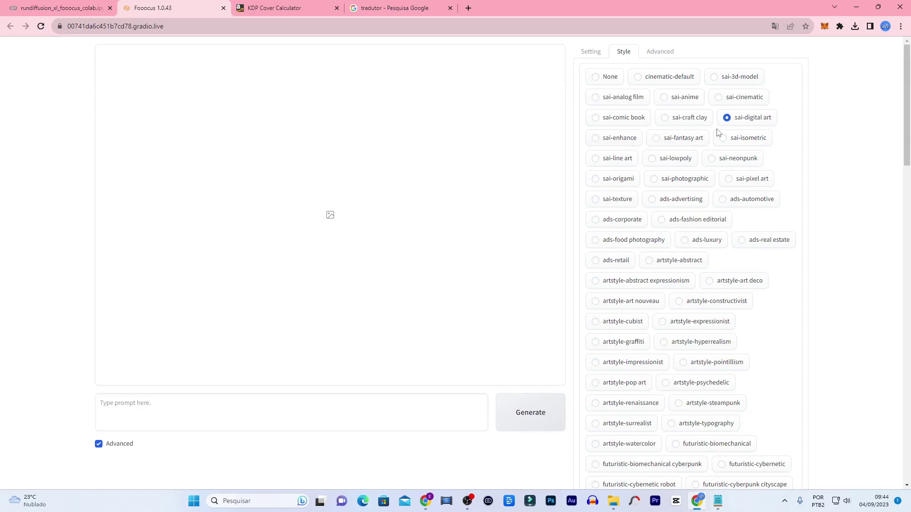
{"action": "scroll", "coordinate": [665, 254], "scroll_direction": "down", "scroll_amount": 10}
{"action": "scroll", "coordinate": [698, 170], "scroll_direction": "down", "scroll_amount": 17}
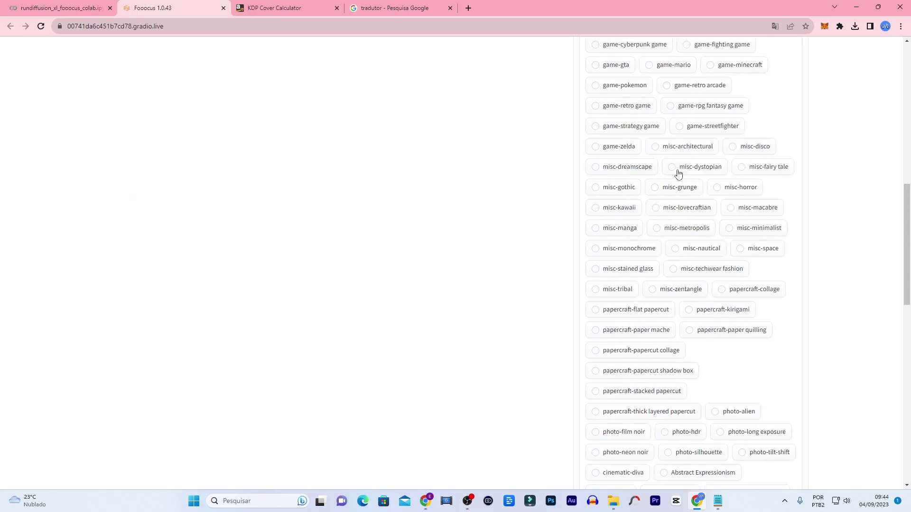
{"action": "scroll", "coordinate": [678, 174], "scroll_direction": "down", "scroll_amount": 5}
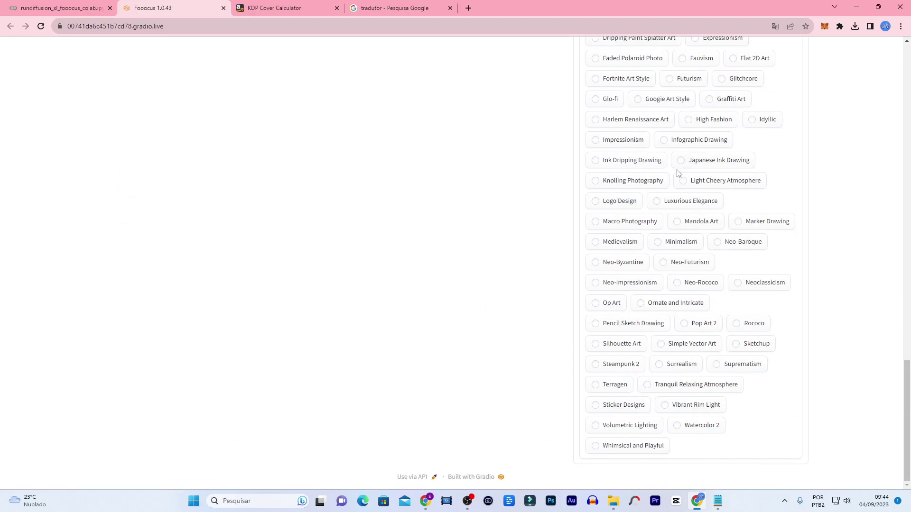
{"action": "scroll", "coordinate": [629, 306], "scroll_direction": "up", "scroll_amount": 6}
{"action": "scroll", "coordinate": [630, 306], "scroll_direction": "up", "scroll_amount": 8}
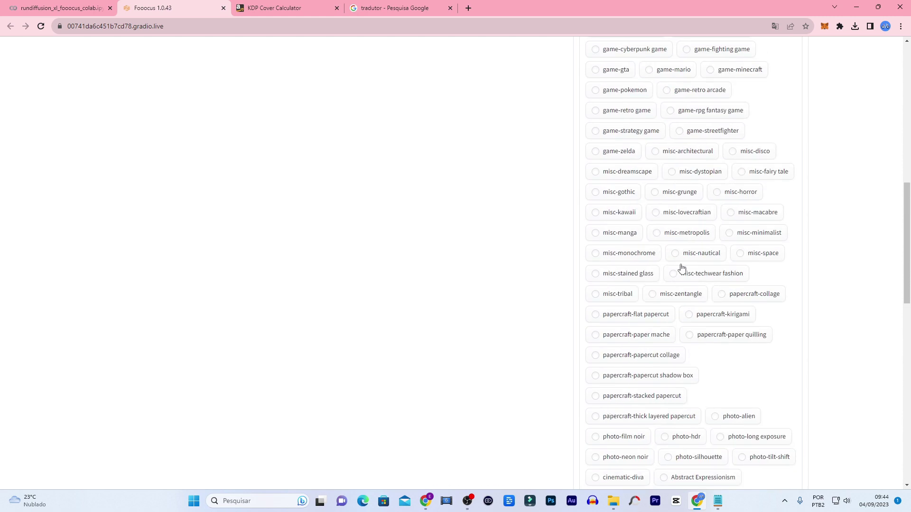
{"action": "scroll", "coordinate": [681, 266], "scroll_direction": "up", "scroll_amount": 7}
{"action": "scroll", "coordinate": [682, 266], "scroll_direction": "up", "scroll_amount": 6}
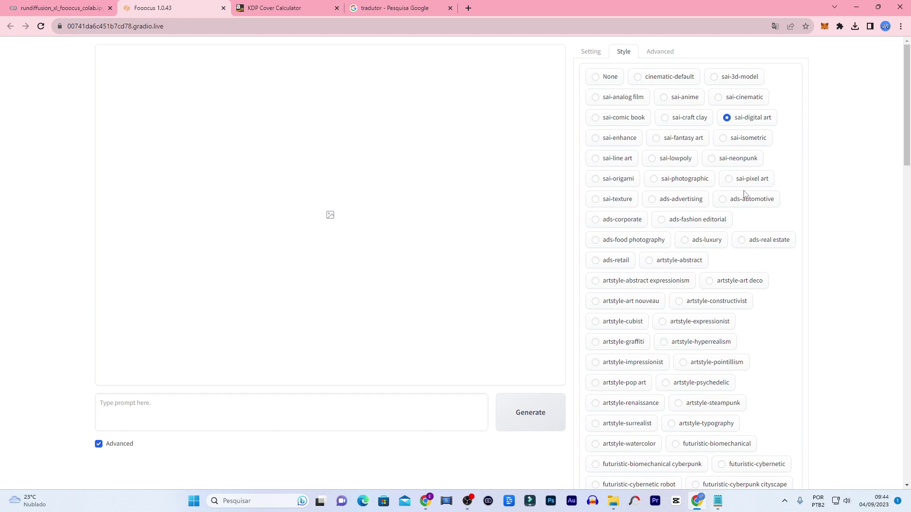
{"action": "left_click", "coordinate": [589, 55]}
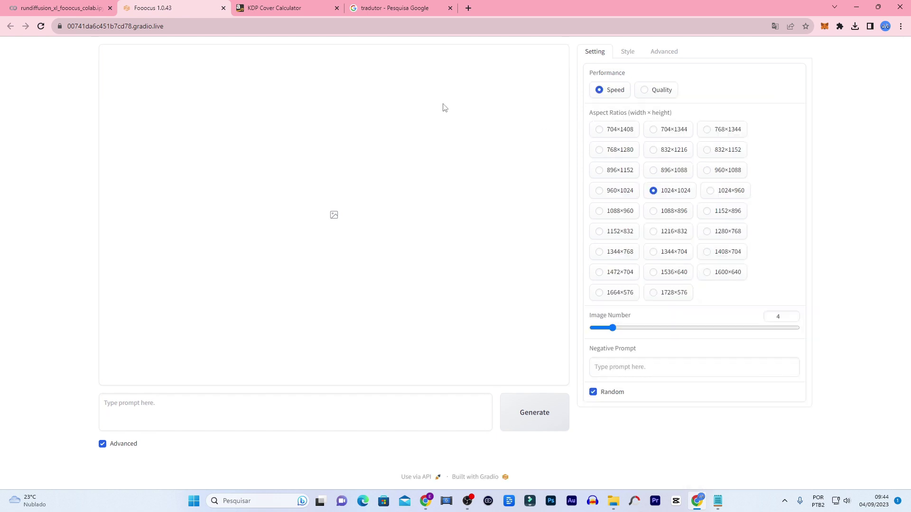
Copy "coloring page for children, sports car next to a simple gas pump, cartoon style, thin lines, no shadow" from the translator into the Fooocus prompt.
{"action": "left_click", "coordinate": [383, 13]}
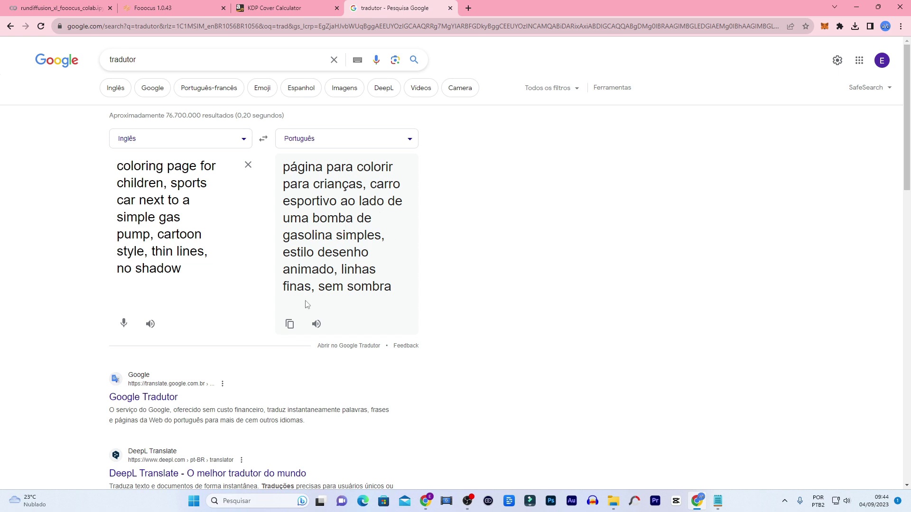
{"action": "triple_click", "coordinate": [186, 273]}
{"action": "key", "text": "ctrl+c"}
{"action": "right_click", "coordinate": [161, 213]}
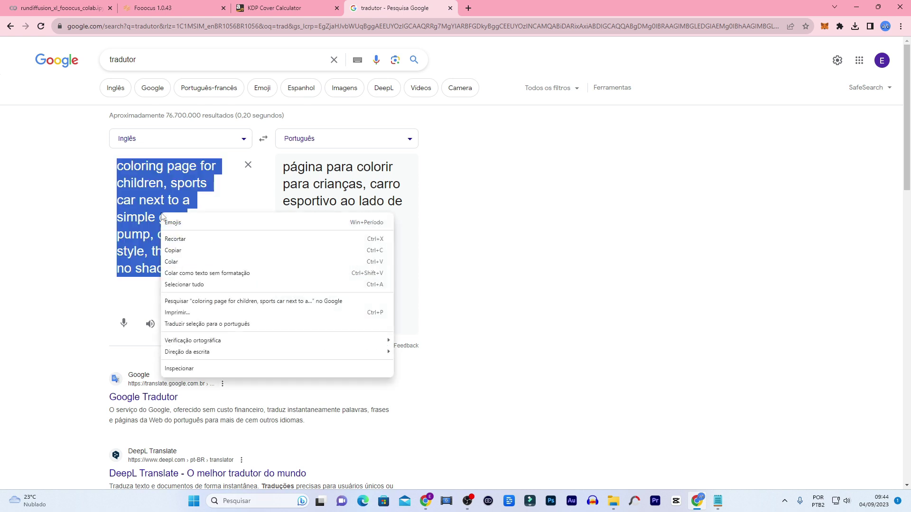
{"action": "left_click", "coordinate": [185, 256]}
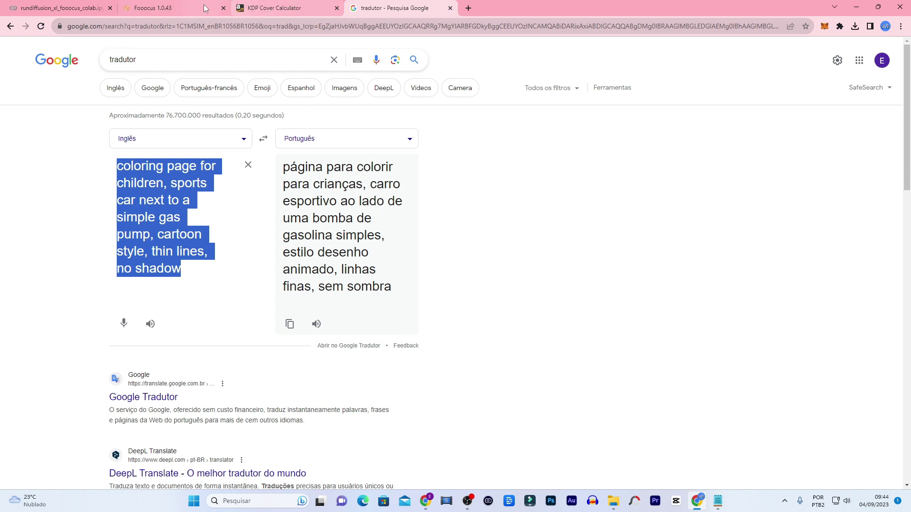
{"action": "left_click", "coordinate": [170, 8]}
{"action": "left_click", "coordinate": [170, 407]}
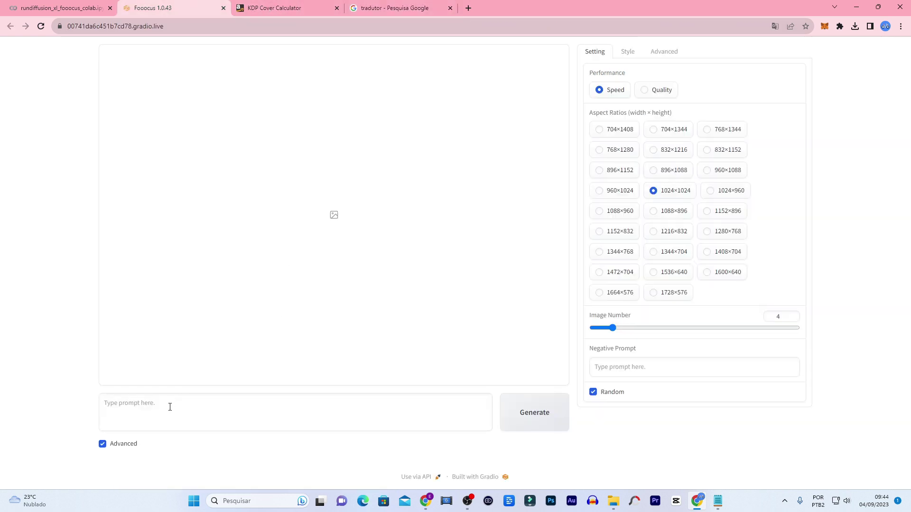
{"action": "key", "text": "ctrl+v"}
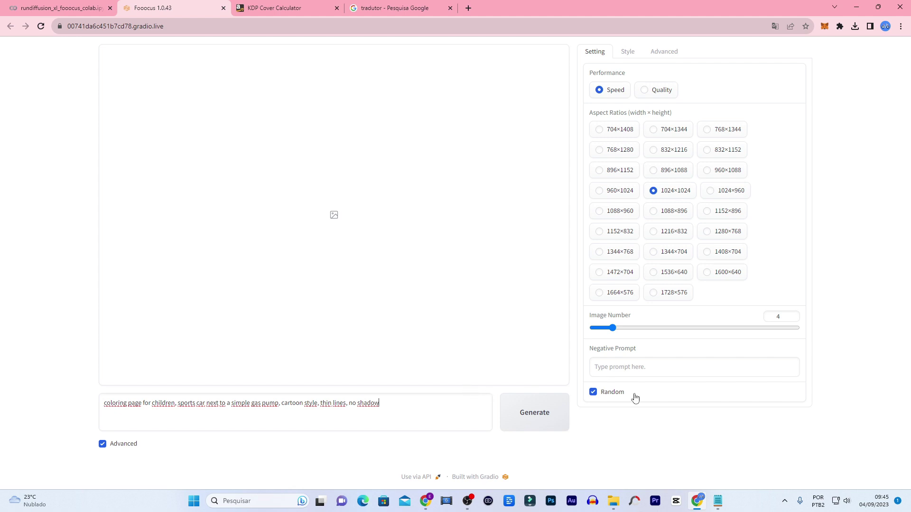
Enter "color" as the negative prompt and generate the images.
{"action": "left_click", "coordinate": [615, 360]}
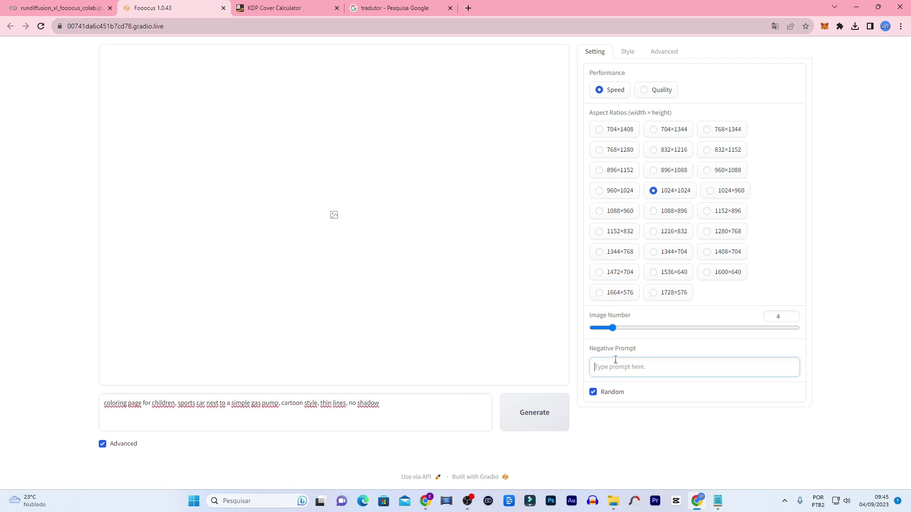
{"action": "type", "text": "color"}
{"action": "left_click", "coordinate": [758, 431]}
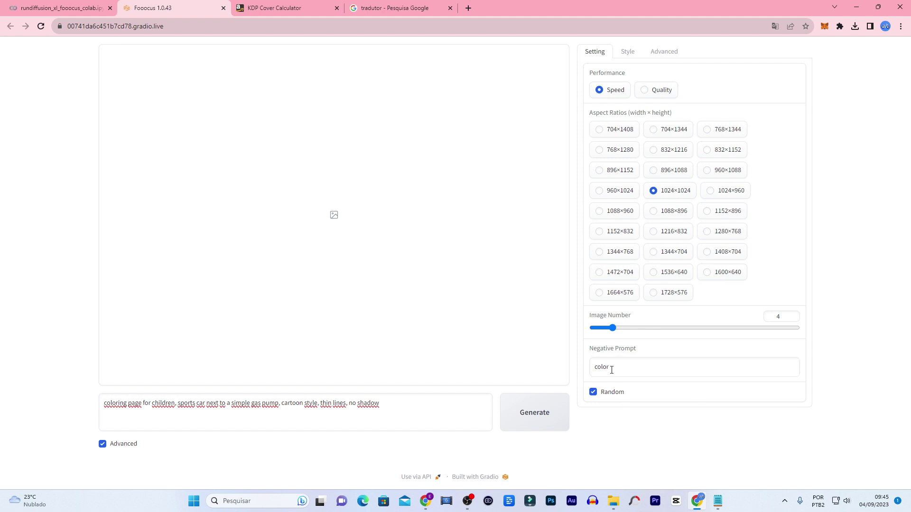
{"action": "left_click", "coordinate": [534, 413]}
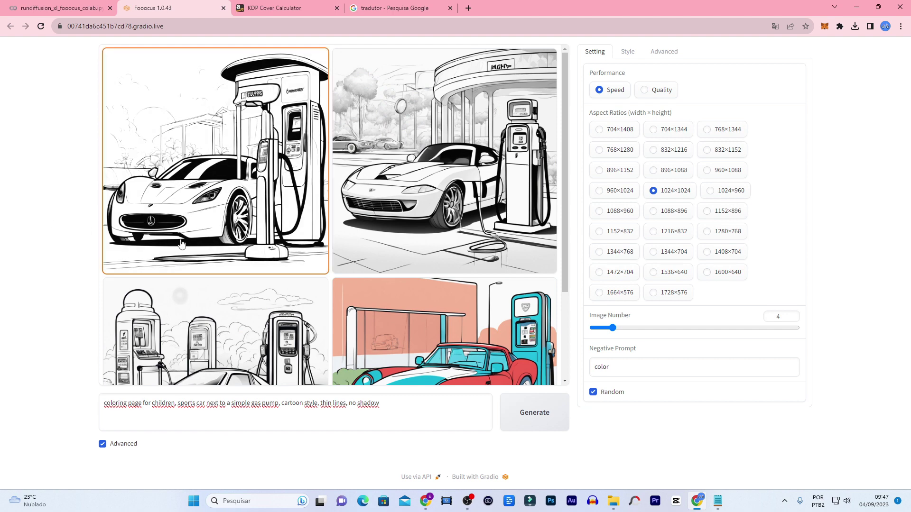
Review the generated images and open the three black-and-white car drawings in separate new tabs.
{"action": "scroll", "coordinate": [332, 166], "scroll_direction": "down", "scroll_amount": 2}
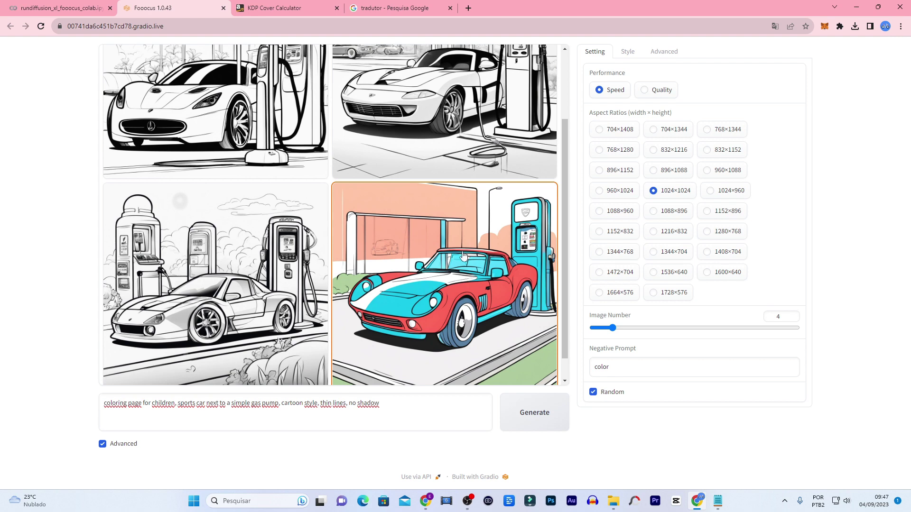
{"action": "scroll", "coordinate": [218, 204], "scroll_direction": "up", "scroll_amount": 2}
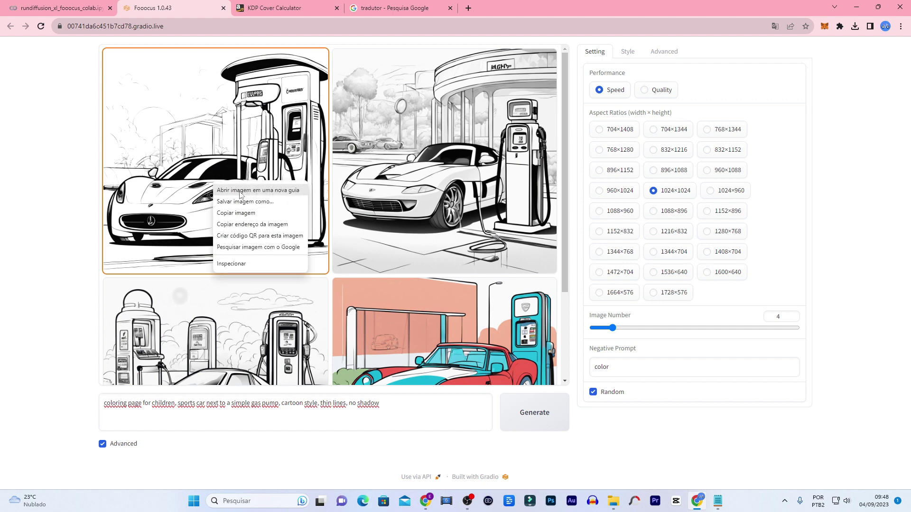
{"action": "left_click", "coordinate": [240, 191]}
{"action": "right_click", "coordinate": [476, 164]}
{"action": "left_click", "coordinate": [503, 170]}
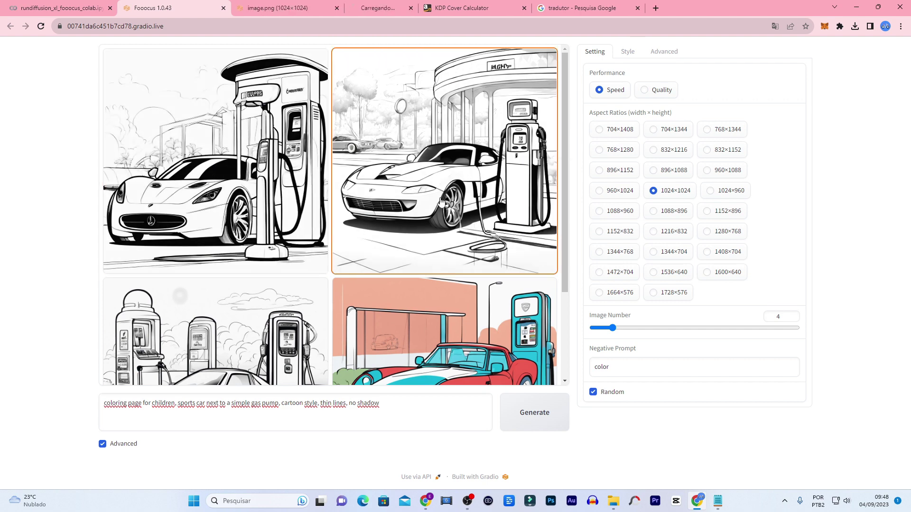
{"action": "right_click", "coordinate": [263, 317]}
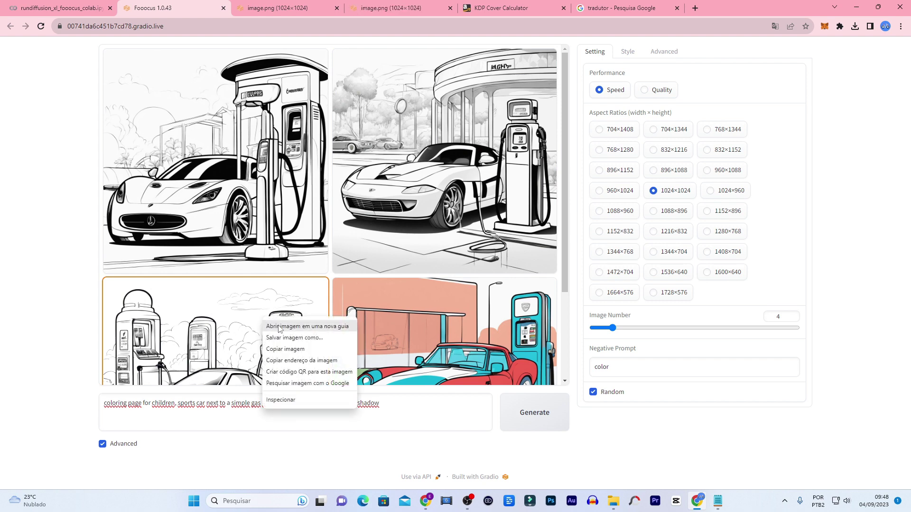
{"action": "left_click", "coordinate": [278, 328]}
Save the first car drawing as PNG image 21 in the "historia para colorir" folder and close its tab.
{"action": "key", "text": "ctrl+Tab"}
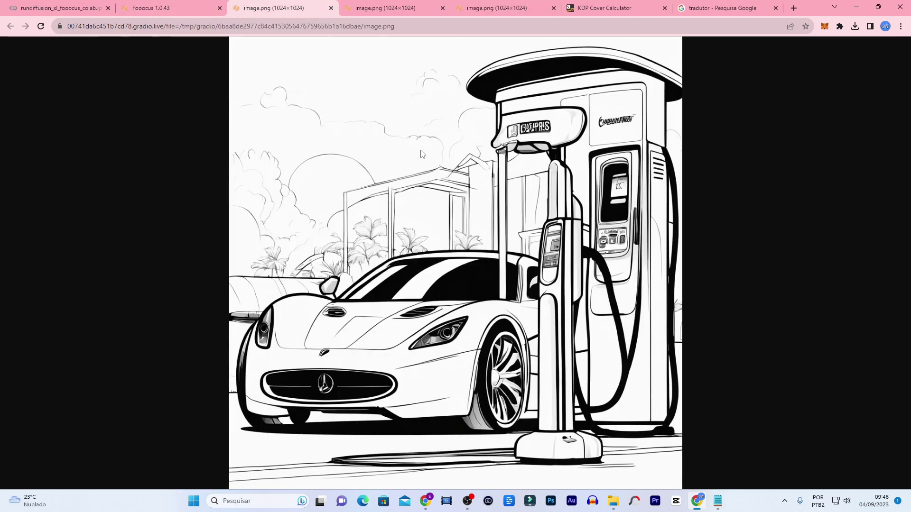
{"action": "right_click", "coordinate": [421, 153]}
{"action": "left_click", "coordinate": [446, 171]}
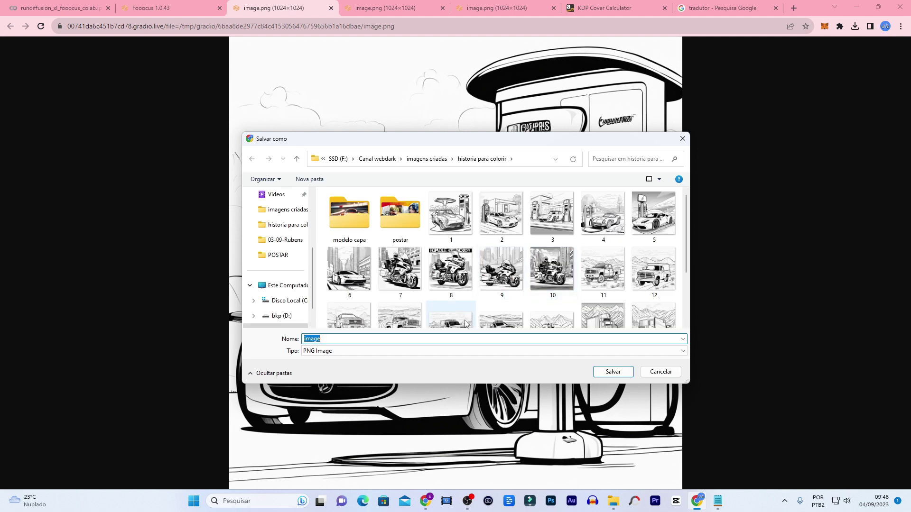
{"action": "scroll", "coordinate": [508, 279], "scroll_direction": "down", "scroll_amount": 2}
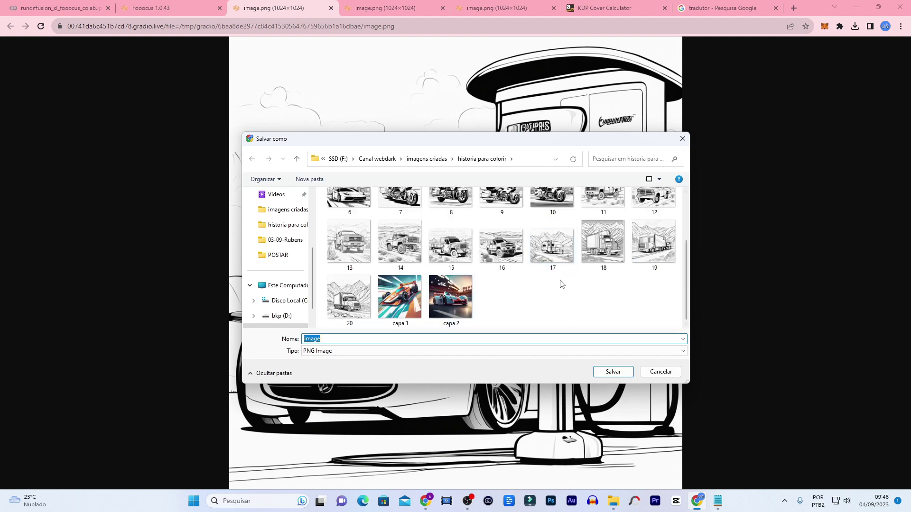
{"action": "type", "text": "21"}
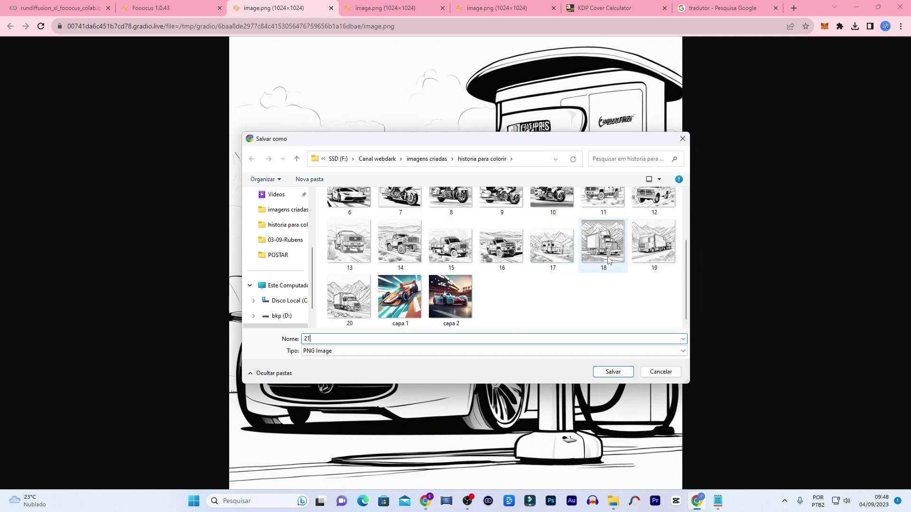
{"action": "key", "text": "Return"}
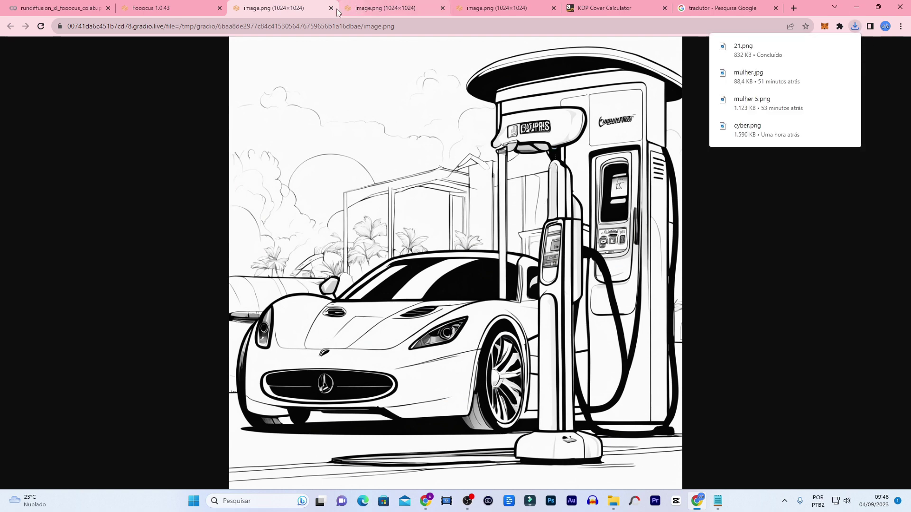
{"action": "left_click", "coordinate": [334, 9]}
Save the second car drawing as PNG image 22 in the same folder and close its tab.
{"action": "right_click", "coordinate": [393, 197]}
{"action": "left_click", "coordinate": [415, 214]}
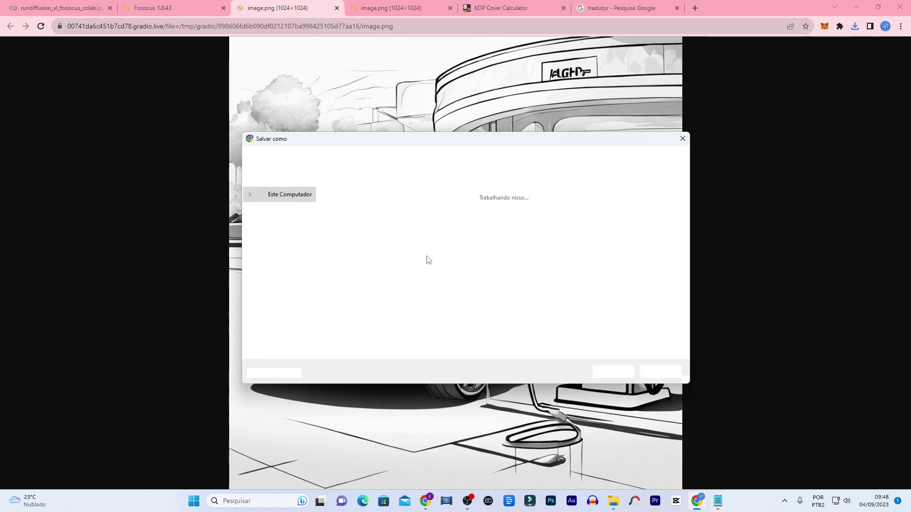
{"action": "type", "text": "22"}
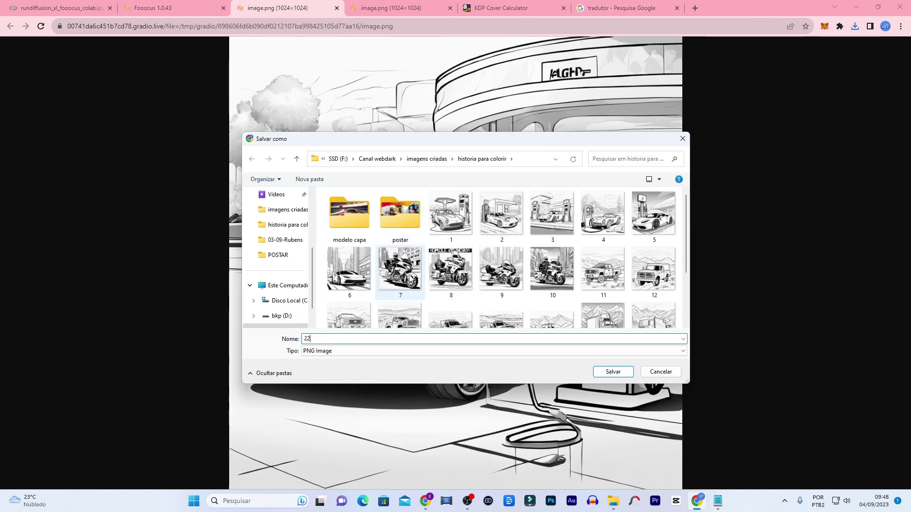
{"action": "key", "text": "Return"}
{"action": "left_click", "coordinate": [337, 8]}
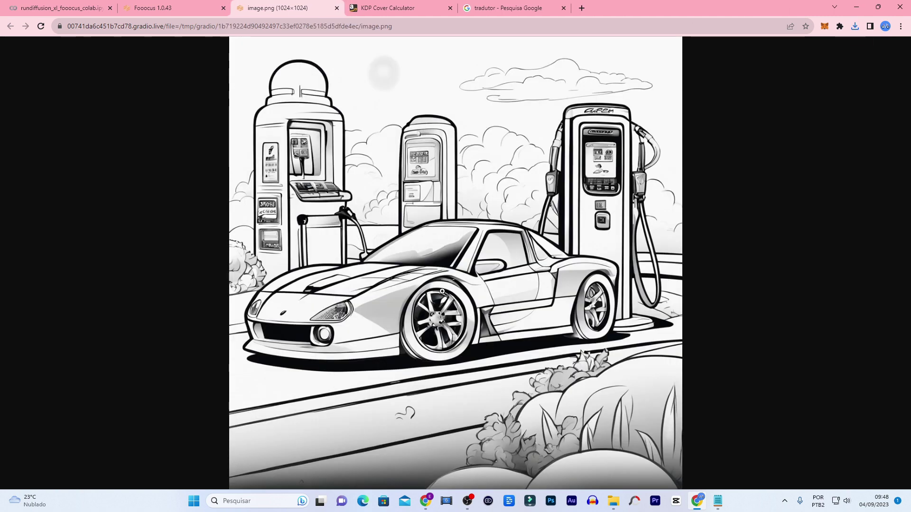
Save the third car drawing, with three gas pumps, as PNG image 23 in the same folder.
{"action": "right_click", "coordinate": [442, 294]}
{"action": "left_click", "coordinate": [468, 313]}
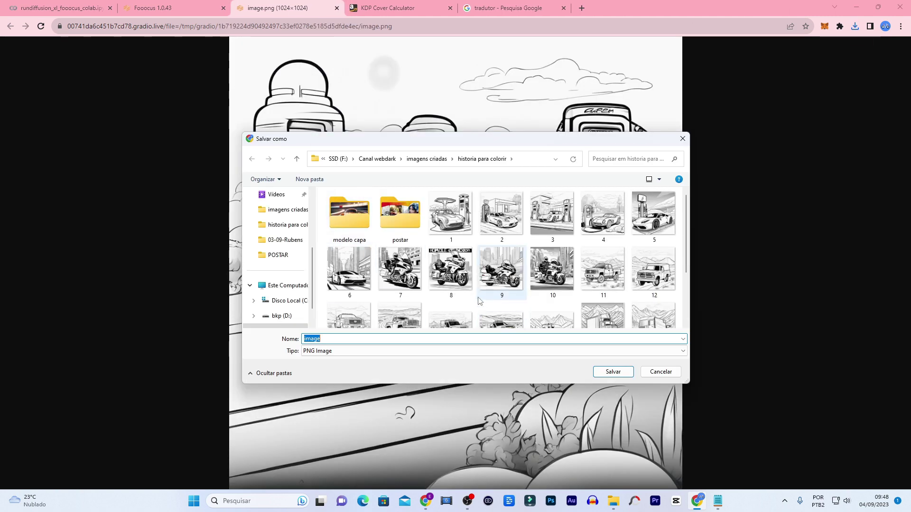
{"action": "type", "text": "23"}
{"action": "key", "text": "Return"}
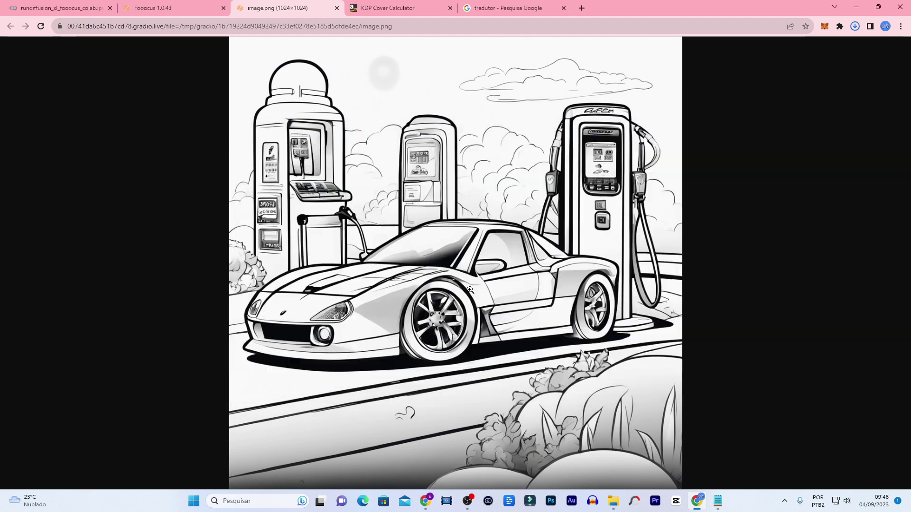
Copy the "prompt motos" text from the prompt notes and translate it from English to Portuguese in the Google translator.
{"action": "left_click", "coordinate": [718, 509]}
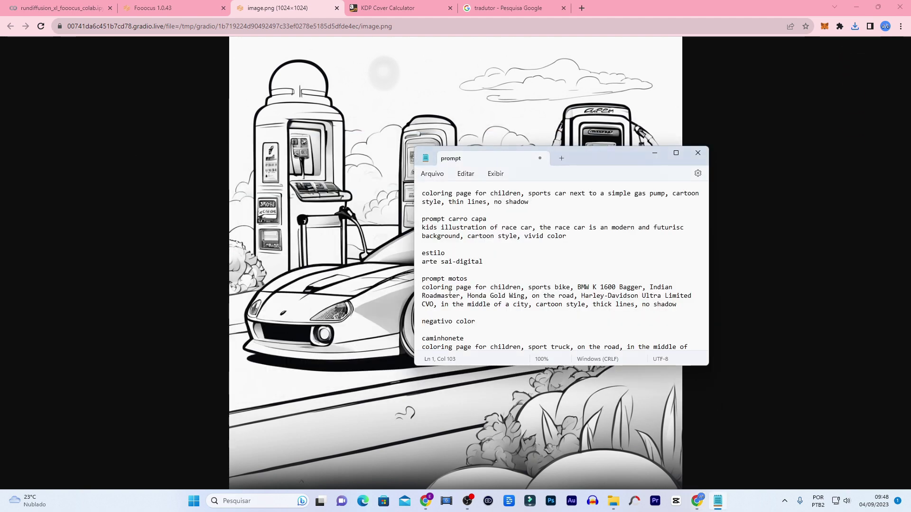
{"action": "left_click_drag", "start_coordinate": [678, 304], "coordinate": [422, 287]}
{"action": "key", "text": "ctrl+c"}
{"action": "left_click", "coordinate": [508, 8]}
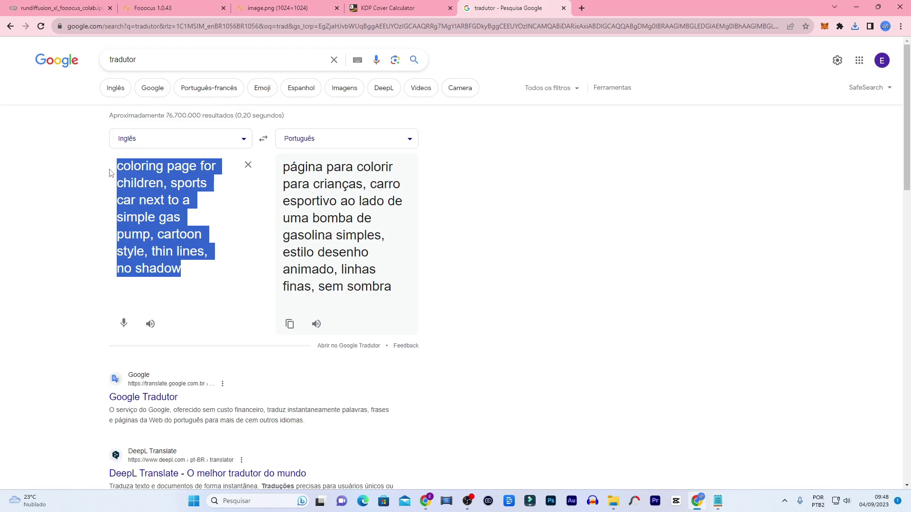
{"action": "key", "text": "ctrl+v"}
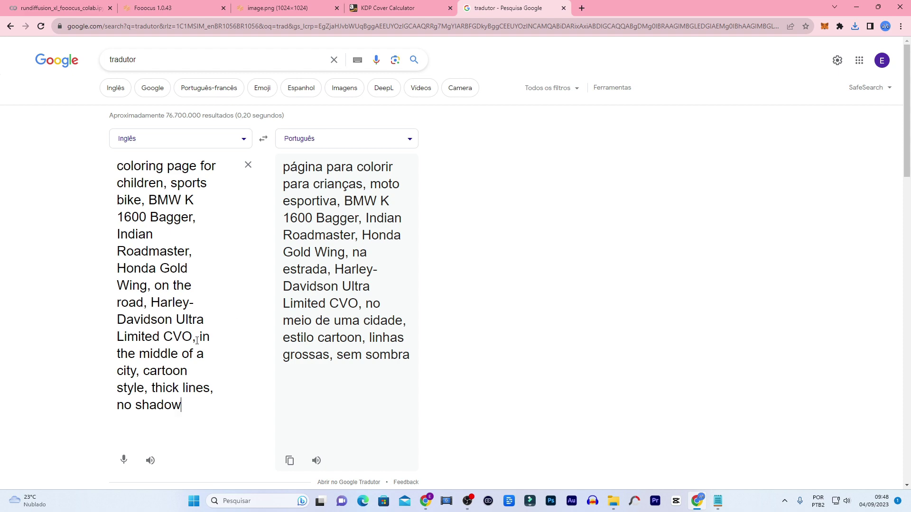
Close the car drawing's tab, replace the Fooocus prompt with the copied sports bike prompt and generate four images.
{"action": "left_click", "coordinate": [266, 11]}
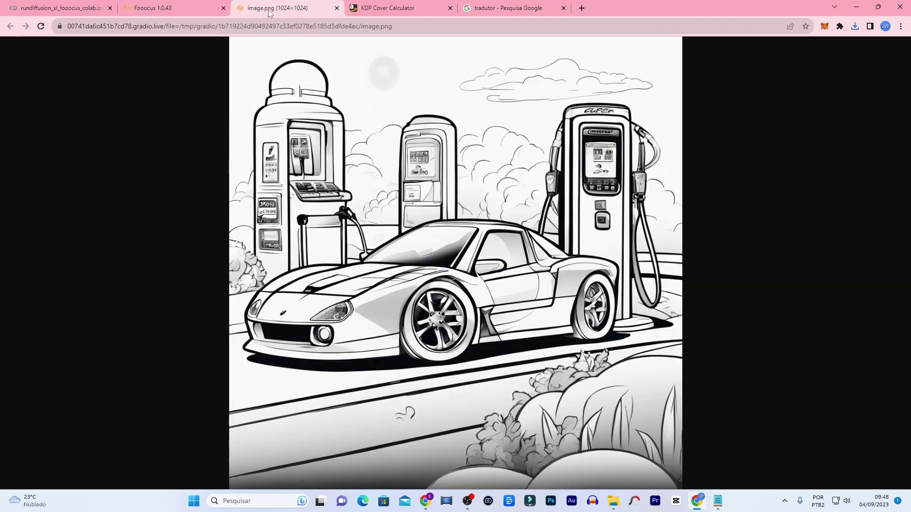
{"action": "left_click", "coordinate": [335, 8]}
{"action": "left_click", "coordinate": [173, 8]}
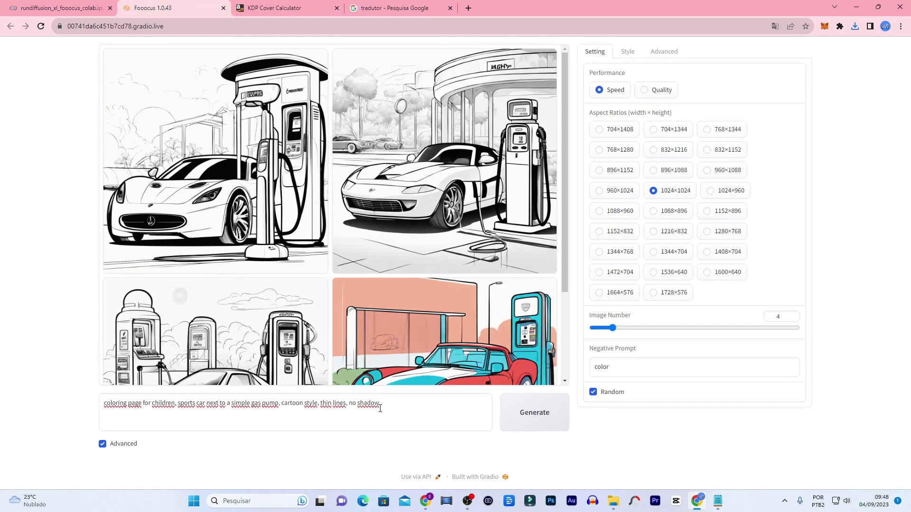
{"action": "left_click_drag", "start_coordinate": [380, 408], "coordinate": [85, 390]}
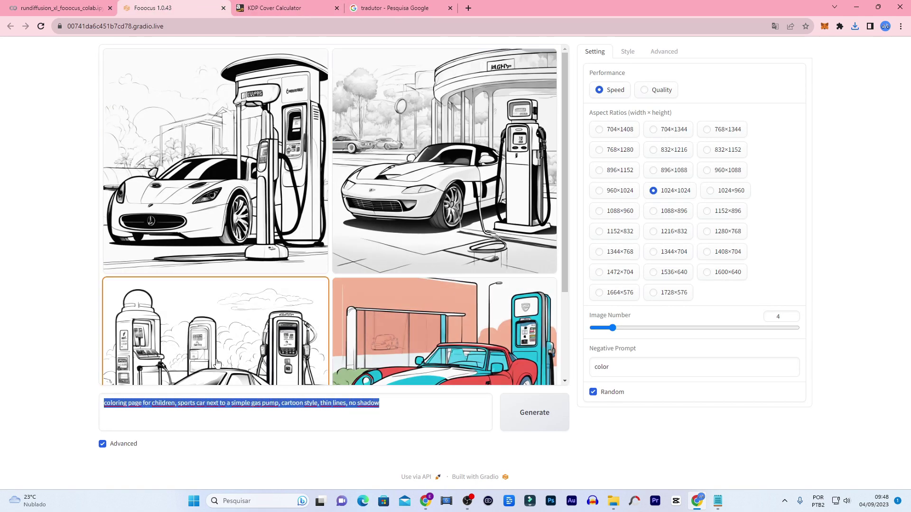
{"action": "key", "text": "ctrl+v"}
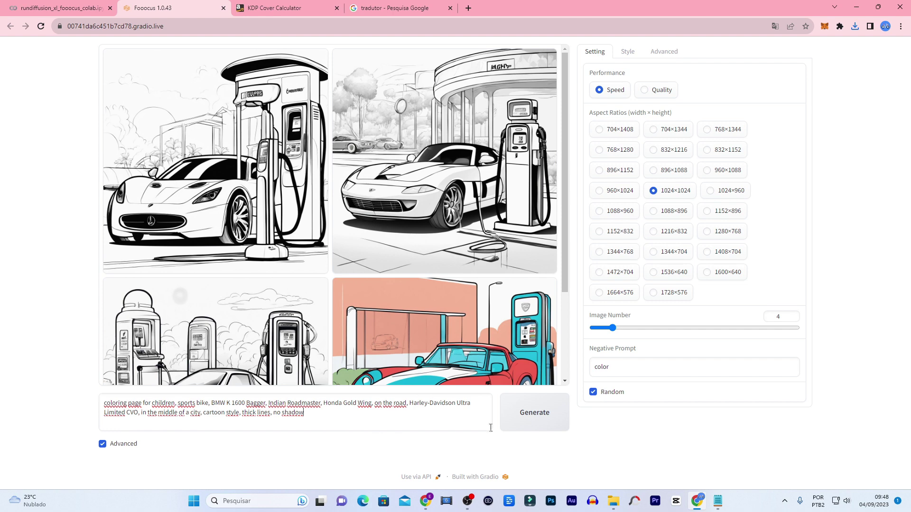
Review the generated motorcycle drawings and open the first two in separate new tabs.
{"action": "scroll", "coordinate": [486, 268], "scroll_direction": "down", "scroll_amount": 3}
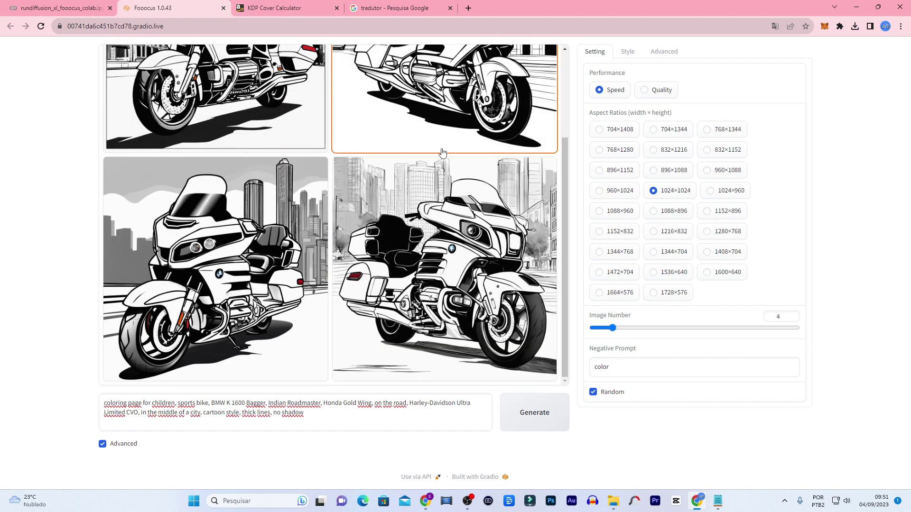
{"action": "scroll", "coordinate": [441, 237], "scroll_direction": "up", "scroll_amount": 2}
{"action": "right_click", "coordinate": [238, 136]}
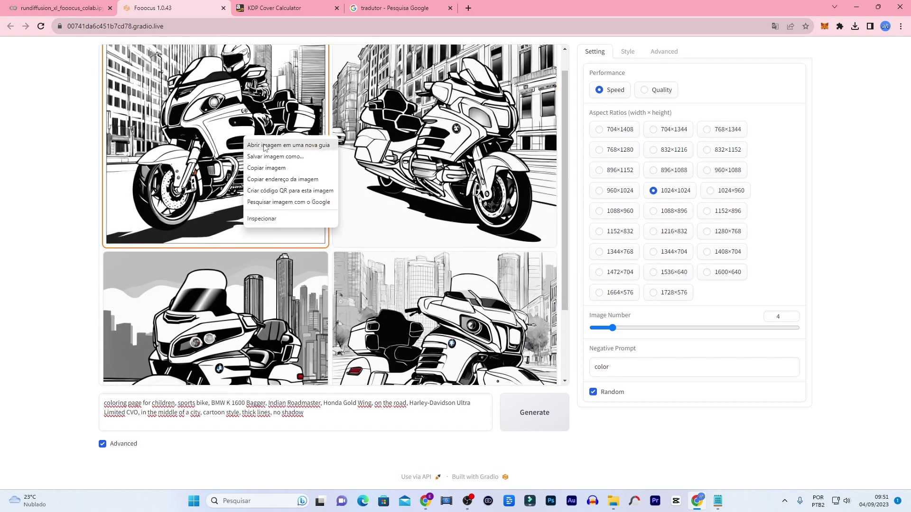
{"action": "left_click", "coordinate": [266, 143]}
{"action": "right_click", "coordinate": [443, 179]}
{"action": "left_click", "coordinate": [467, 186]}
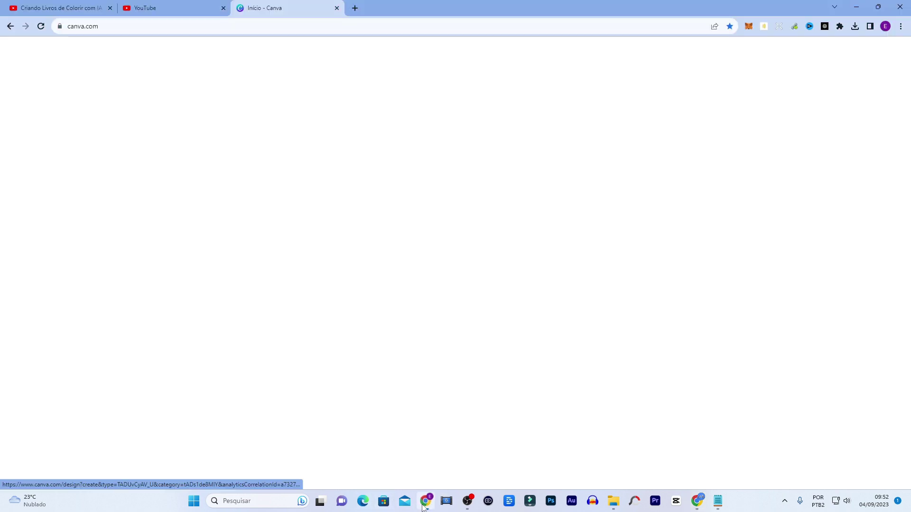
Switch to Canva and create a blank custom-size design 8.5 in wide and 11 in high.
{"action": "left_click", "coordinate": [425, 501]}
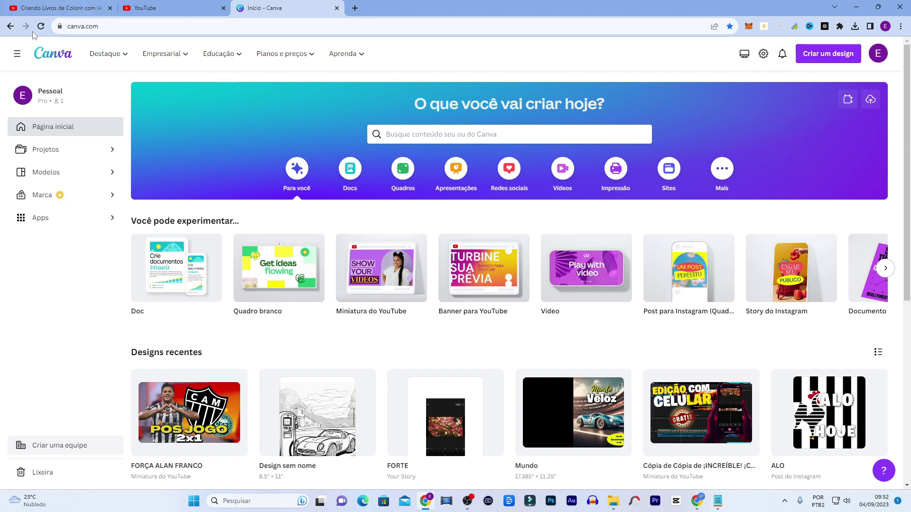
{"action": "left_click", "coordinate": [828, 54]}
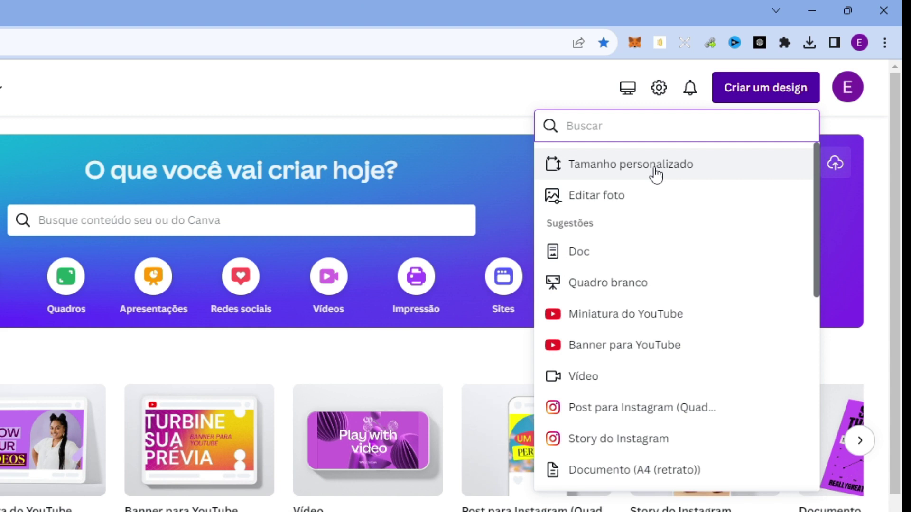
{"action": "left_click", "coordinate": [655, 170]}
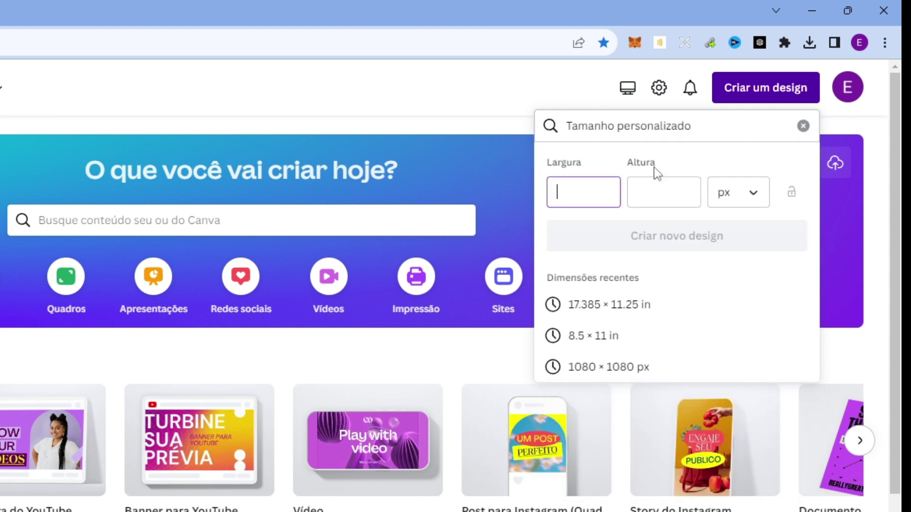
{"action": "left_click", "coordinate": [748, 196]}
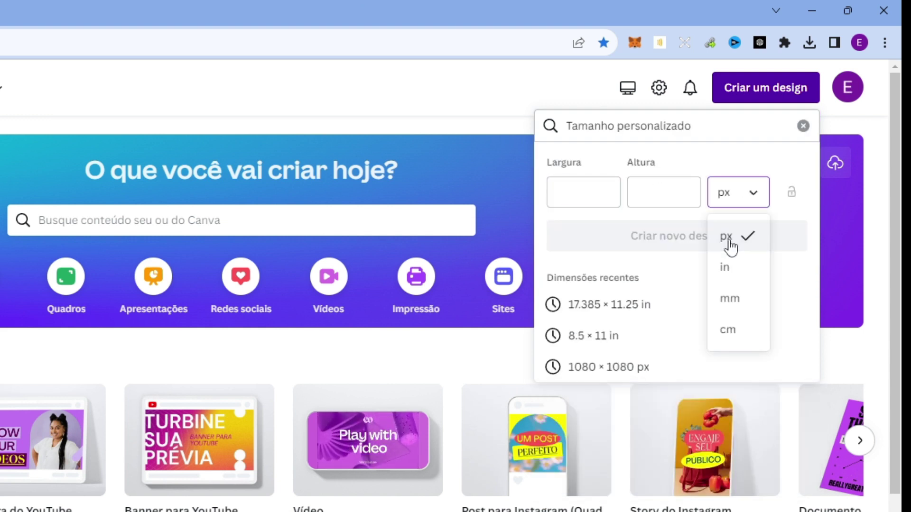
{"action": "left_click", "coordinate": [731, 278]}
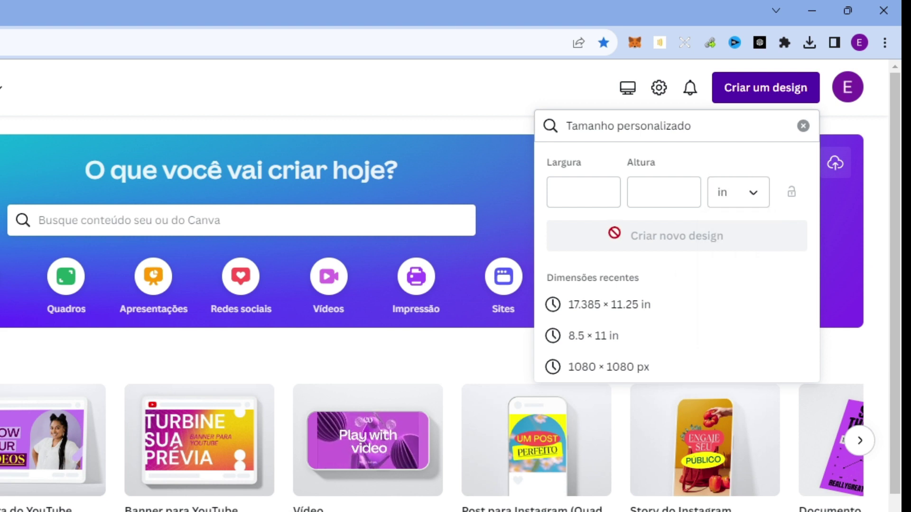
{"action": "left_click", "coordinate": [565, 188]}
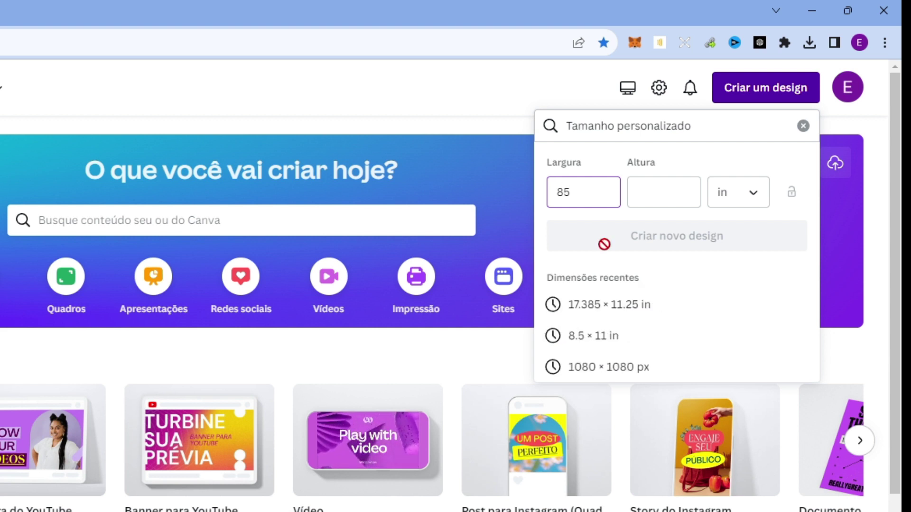
{"action": "left_click", "coordinate": [668, 199]}
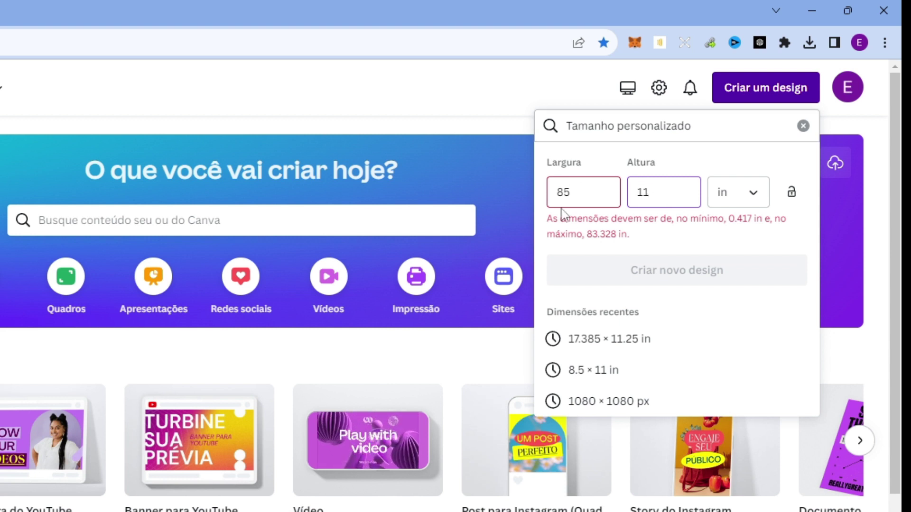
{"action": "left_click", "coordinate": [563, 192]}
{"action": "type", "text": "."}
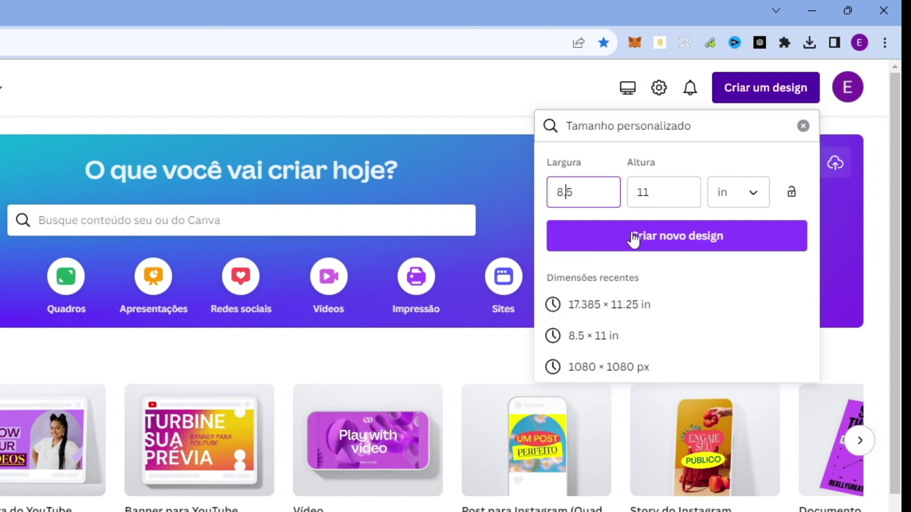
{"action": "left_click", "coordinate": [693, 246]}
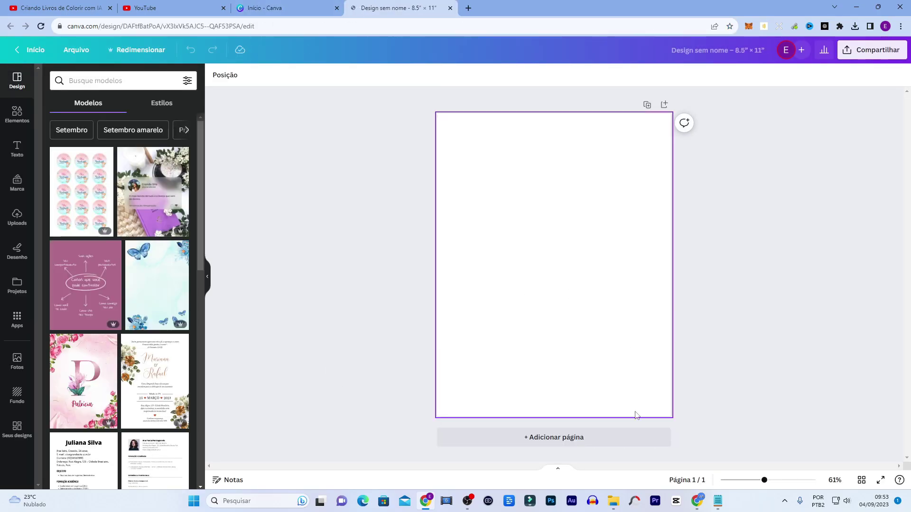
Place image 4 from the "historia para colorir" folder on page 1 and stretch it to fill the whole page.
{"action": "left_click", "coordinate": [616, 505]}
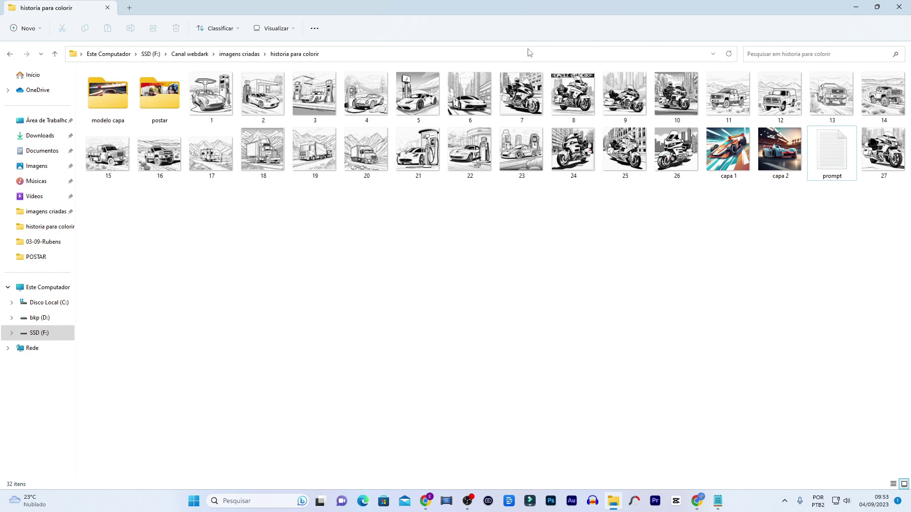
{"action": "left_click_drag", "start_coordinate": [367, 95], "coordinate": [548, 178]}
{"action": "key", "text": "alt+Tab"}
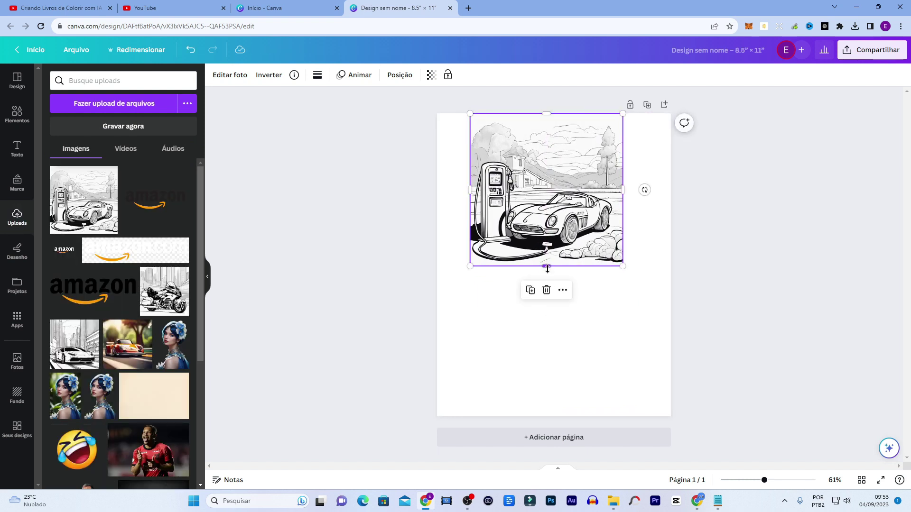
{"action": "left_click_drag", "start_coordinate": [547, 268], "coordinate": [551, 418]}
{"action": "left_click_drag", "start_coordinate": [621, 284], "coordinate": [670, 288]}
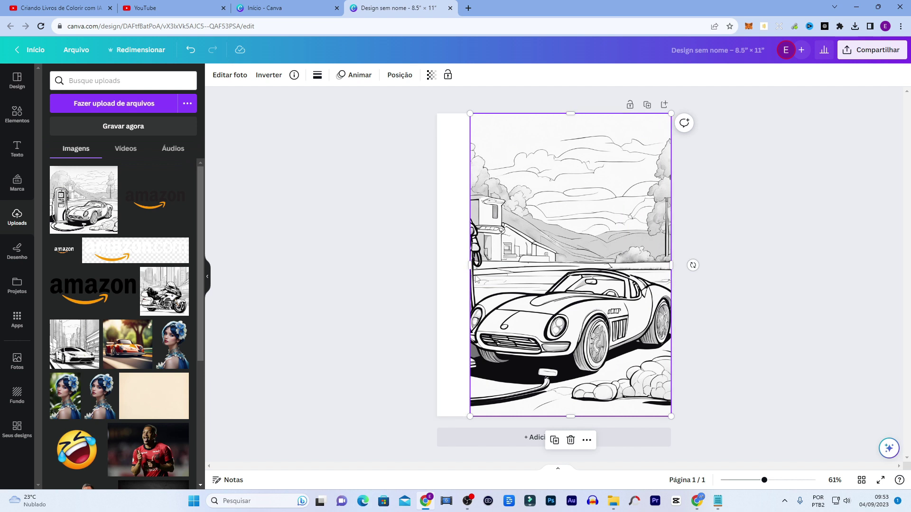
{"action": "left_click_drag", "start_coordinate": [470, 275], "coordinate": [437, 279]}
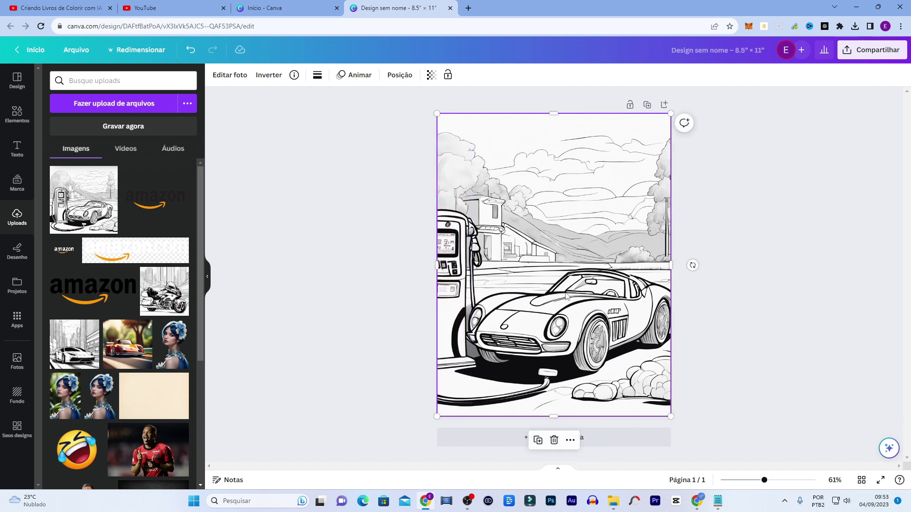
{"action": "left_click", "coordinate": [740, 307]}
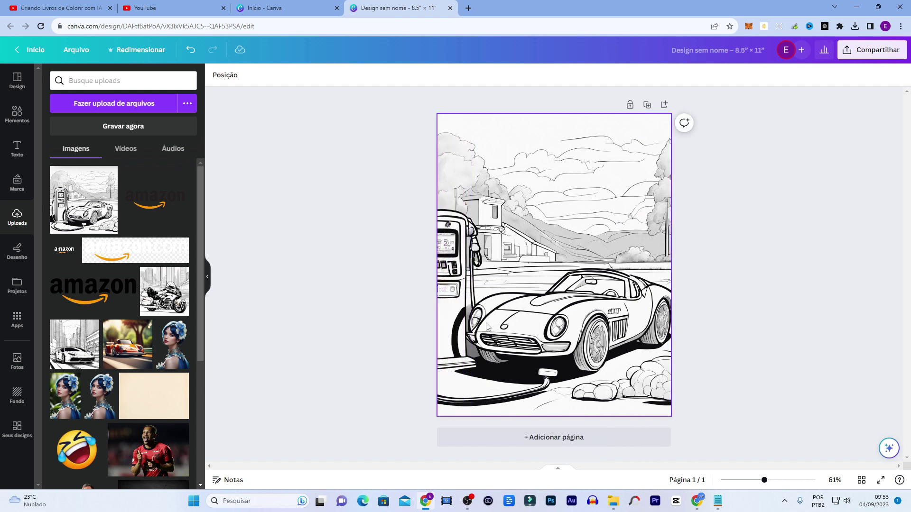
Add a blank page after the car page and duplicate it twice, giving the design four pages.
{"action": "left_click", "coordinate": [574, 437]}
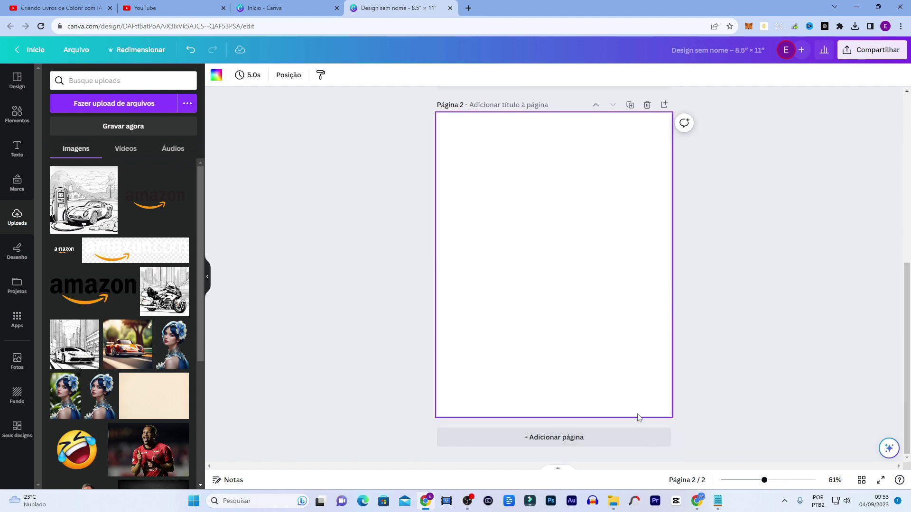
{"action": "scroll", "coordinate": [637, 417], "scroll_direction": "up", "scroll_amount": 5}
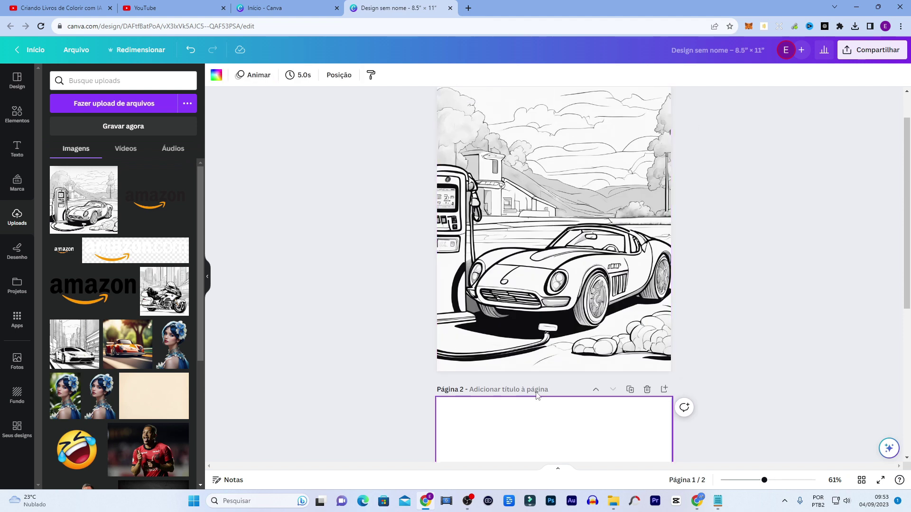
{"action": "scroll", "coordinate": [536, 390], "scroll_direction": "down", "scroll_amount": 3}
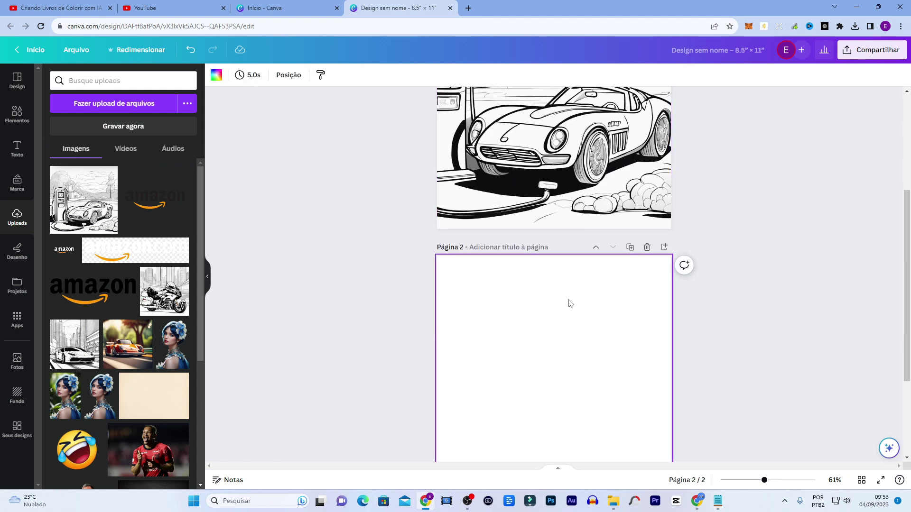
{"action": "left_click", "coordinate": [630, 247]}
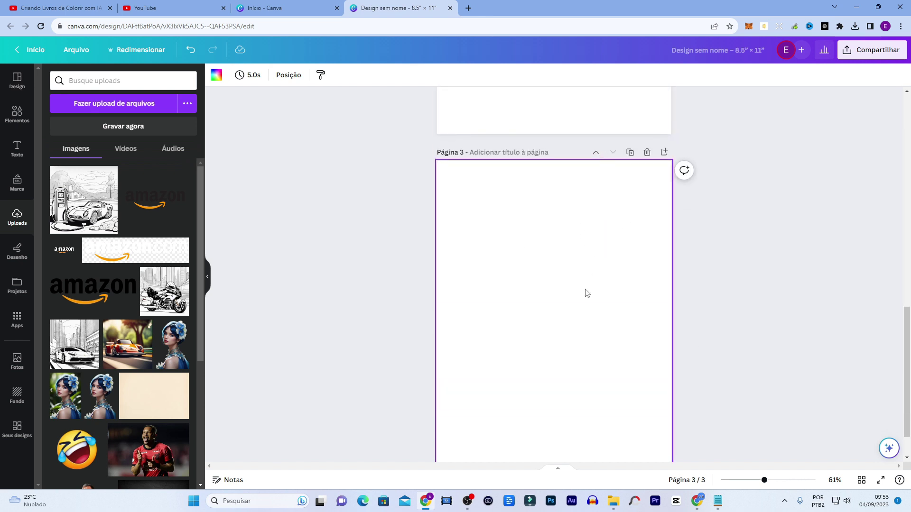
{"action": "left_click", "coordinate": [630, 152]}
{"action": "scroll", "coordinate": [546, 332], "scroll_direction": "up", "scroll_amount": 5}
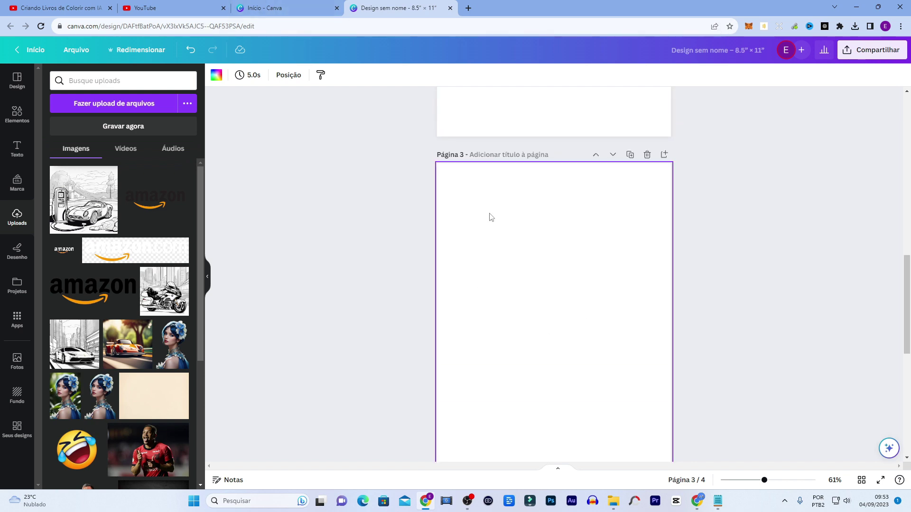
Place image 6 from the "historia para colorir" folder on page 3 and adjust its position and size on the page.
{"action": "key", "text": "alt+Tab"}
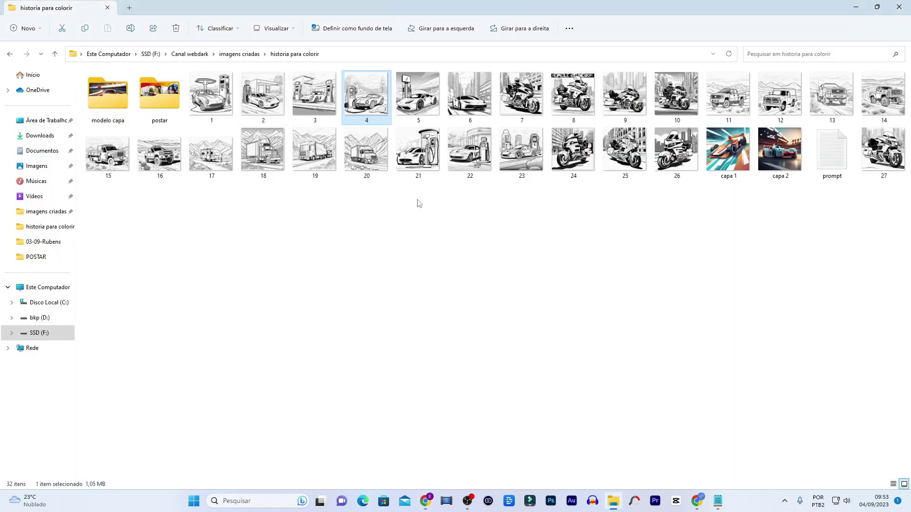
{"action": "left_click_drag", "start_coordinate": [467, 92], "coordinate": [535, 284]}
{"action": "key", "text": "alt+Tab"}
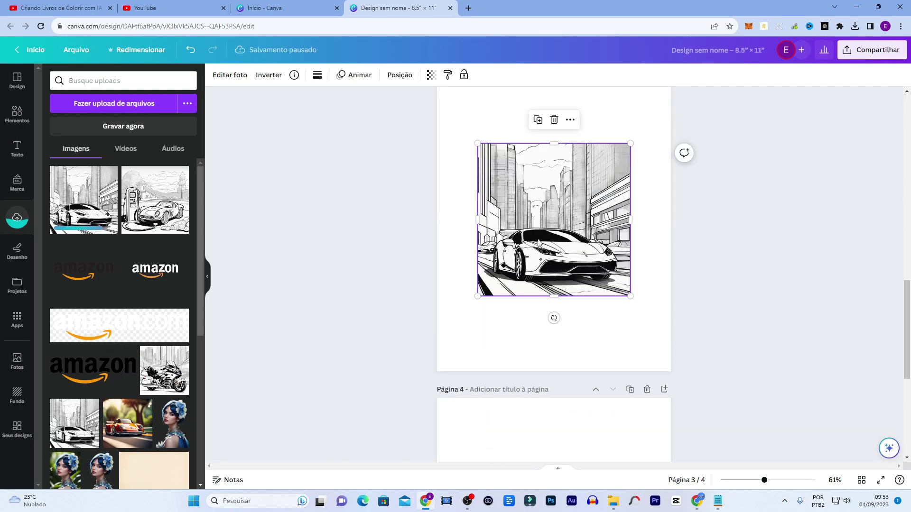
{"action": "left_click_drag", "start_coordinate": [539, 265], "coordinate": [545, 220]}
{"action": "mouse_move", "coordinate": [554, 315]}
{"action": "left_mouse_down"}
{"action": "mouse_move", "coordinate": [545, 441]}
{"action": "mouse_move", "coordinate": [545, 323]}
{"action": "left_mouse_up"}
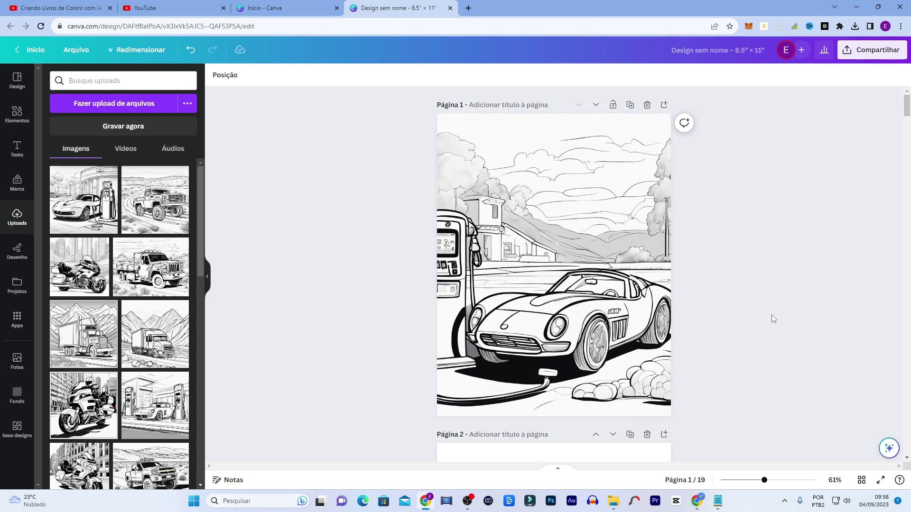
Download all pages of the design as PDF para impressão with the RGB color profile.
{"action": "left_click", "coordinate": [873, 52]}
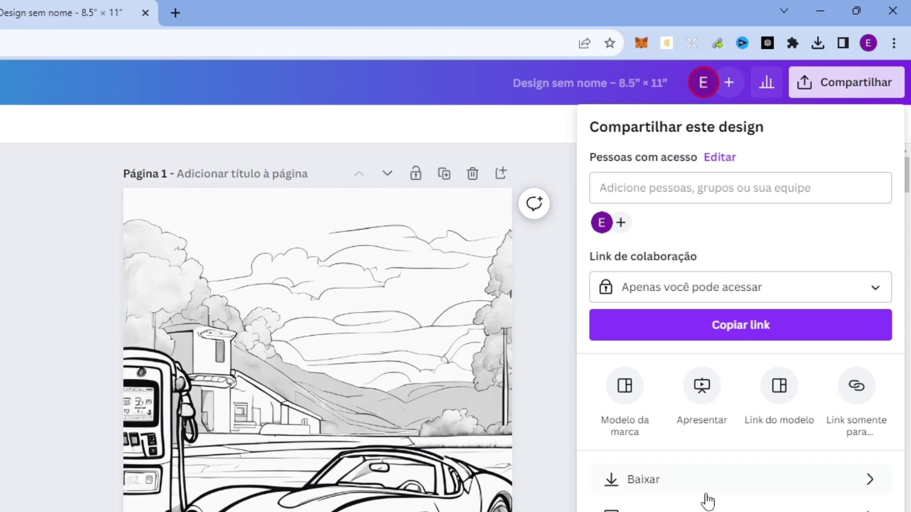
{"action": "left_click", "coordinate": [730, 490]}
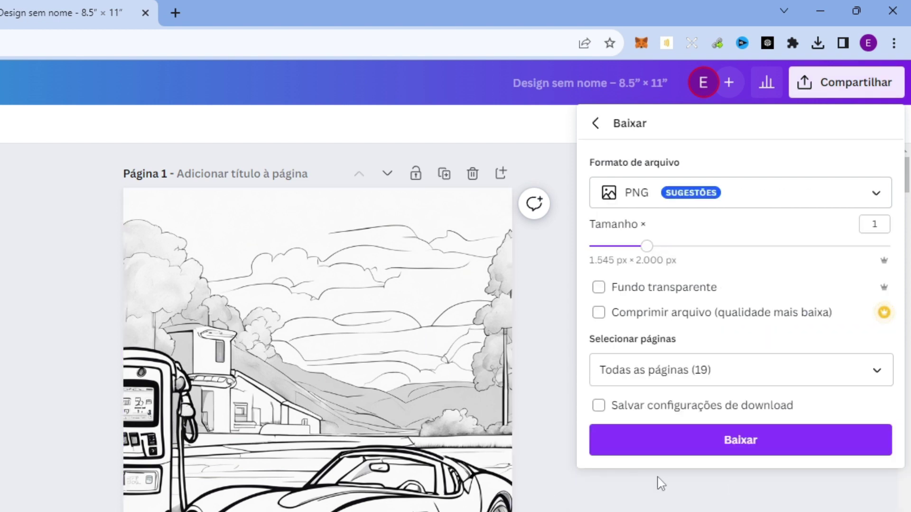
{"action": "left_click", "coordinate": [810, 207]}
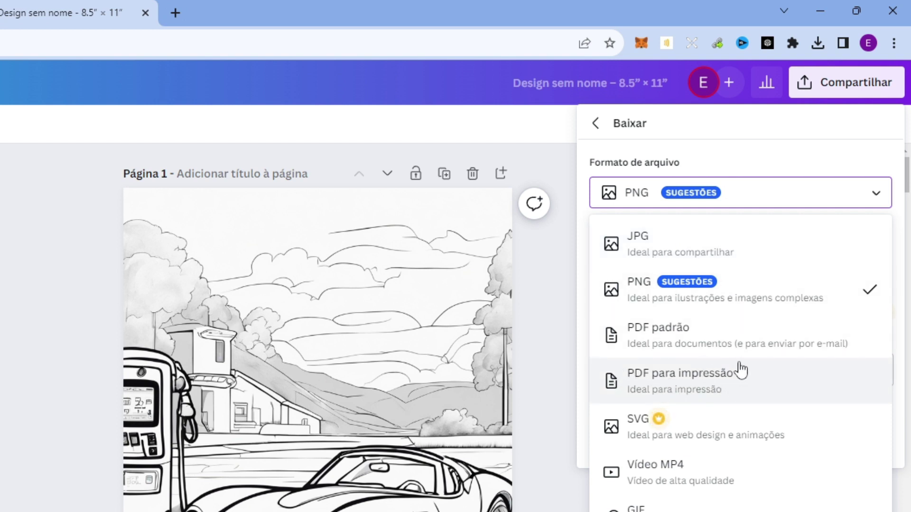
{"action": "left_click", "coordinate": [707, 380]}
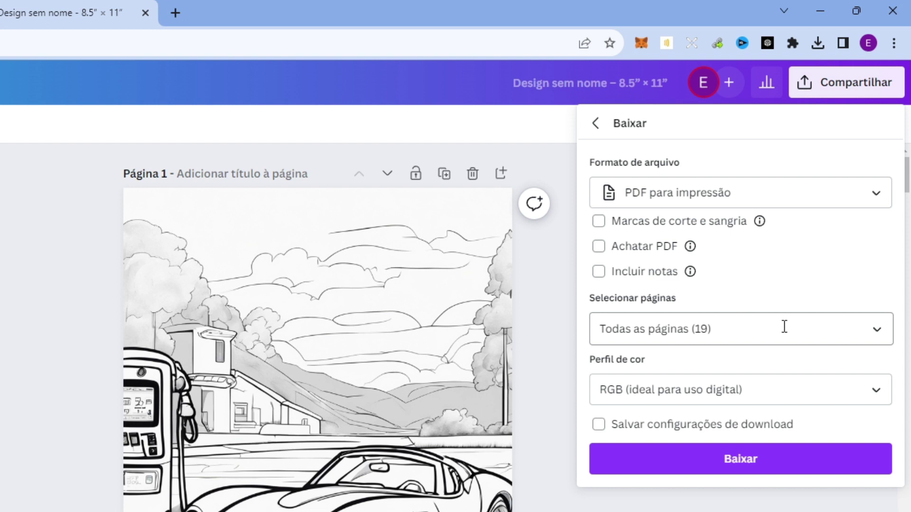
{"action": "left_click", "coordinate": [805, 401]}
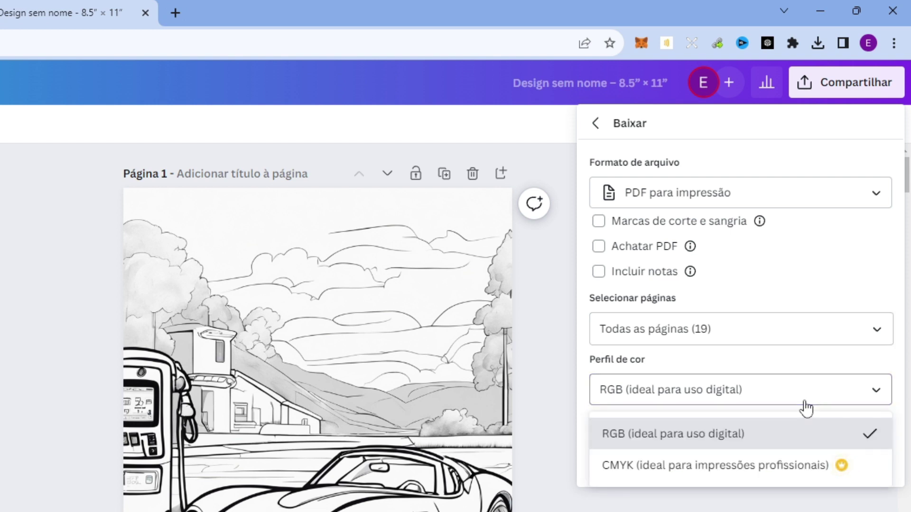
{"action": "left_click", "coordinate": [805, 402]}
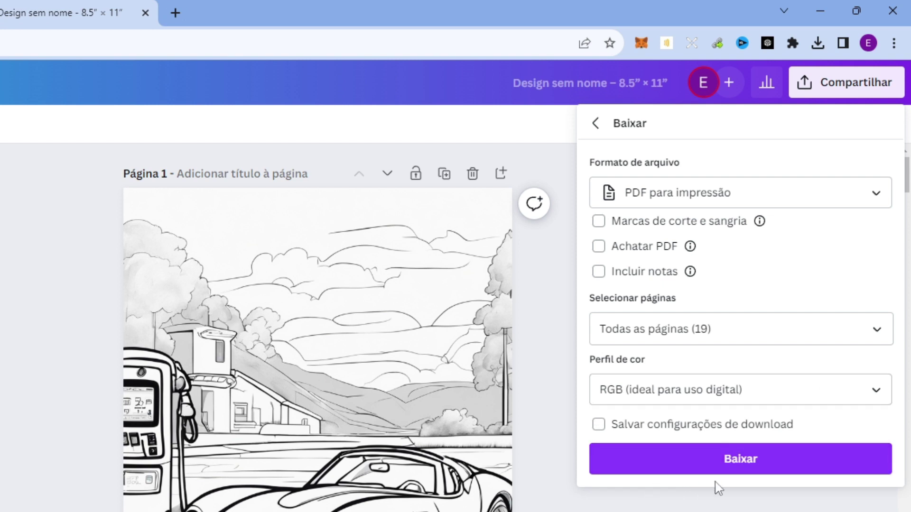
{"action": "left_click", "coordinate": [742, 467]}
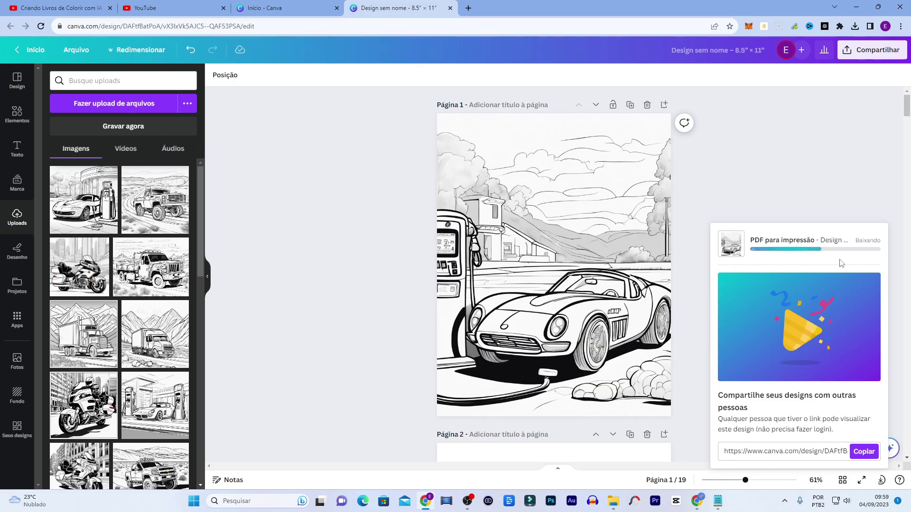
Save the exported PDF as "livro colorir" in the "historia para colorir" folder.
{"action": "left_click", "coordinate": [452, 159]}
{"action": "type", "text": "livro colorir"}
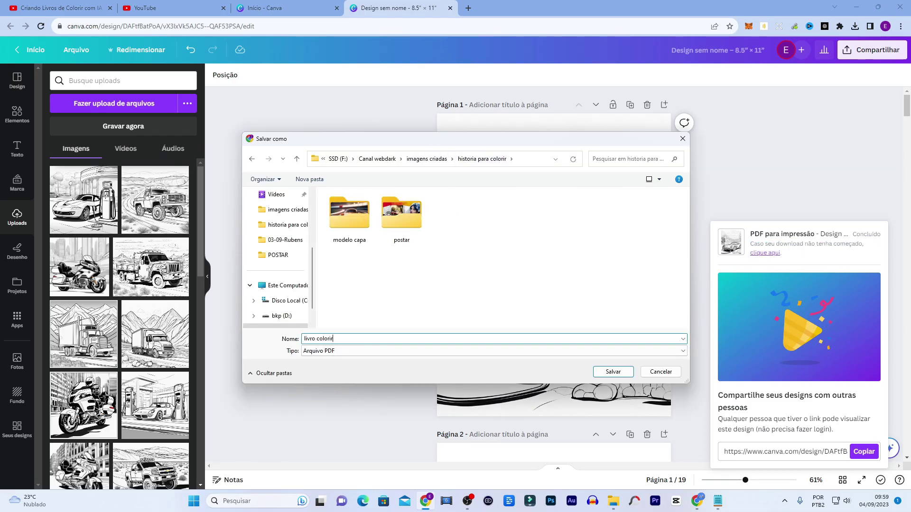
{"action": "key", "text": "Return"}
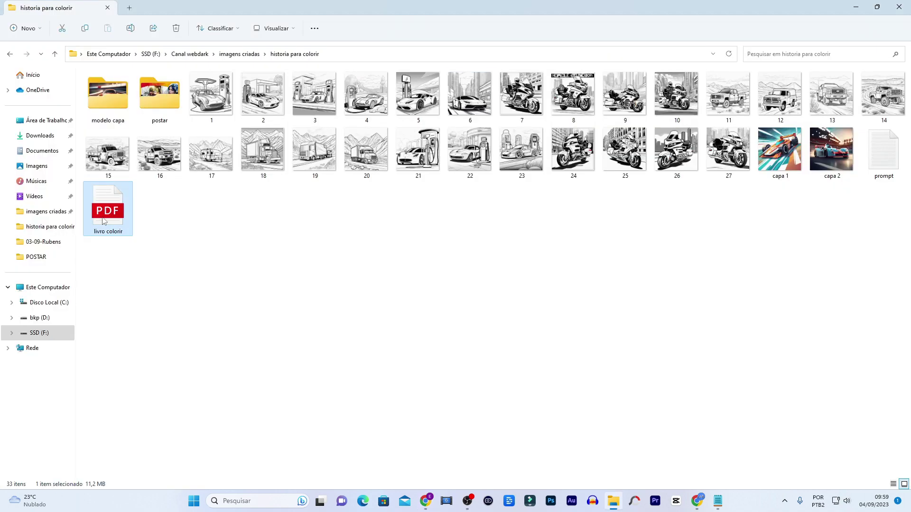
Open the "livro colorir" PDF, look through its coloring and blank pages, and close it.
{"action": "key", "text": "Return"}
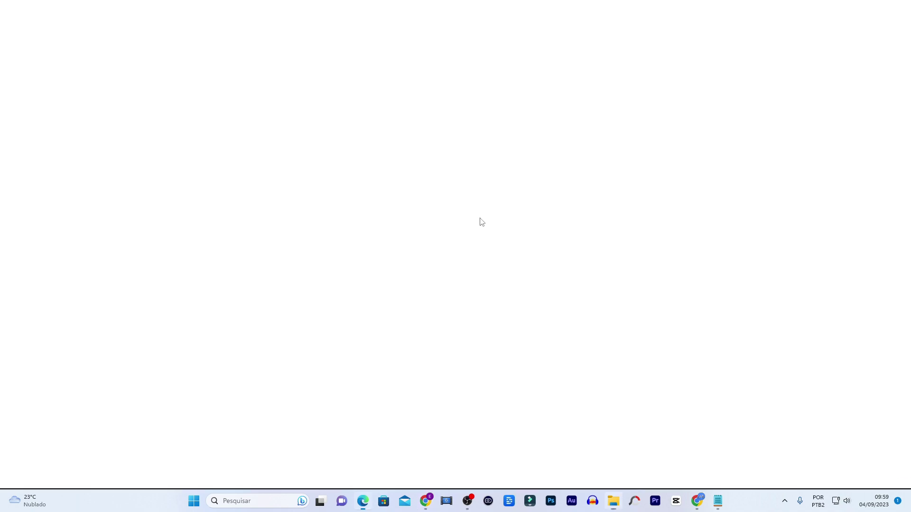
{"action": "scroll", "coordinate": [508, 274], "scroll_direction": "down", "scroll_amount": 15}
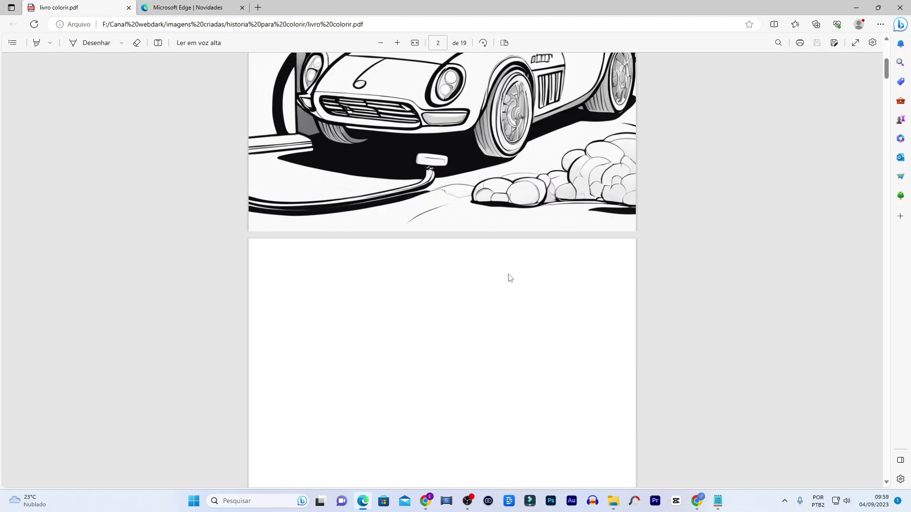
{"action": "scroll", "coordinate": [503, 270], "scroll_direction": "down", "scroll_amount": 20}
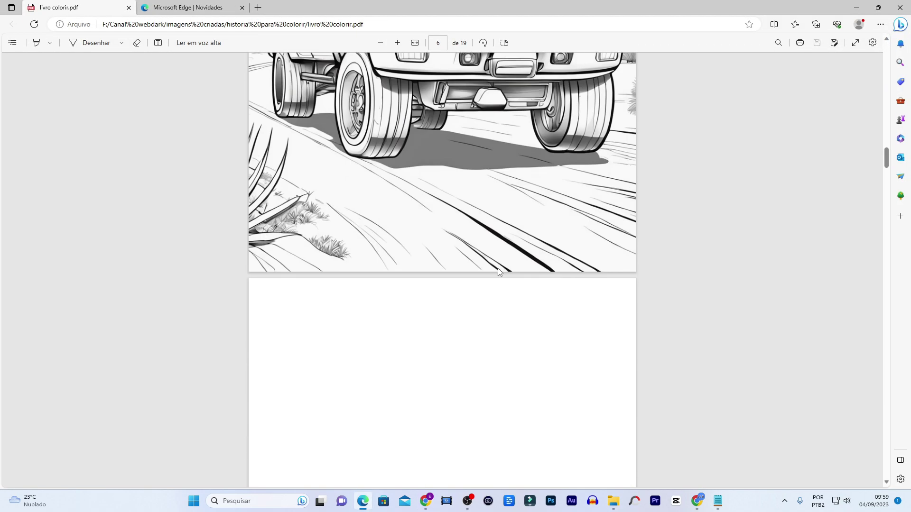
{"action": "scroll", "coordinate": [495, 258], "scroll_direction": "down", "scroll_amount": 20}
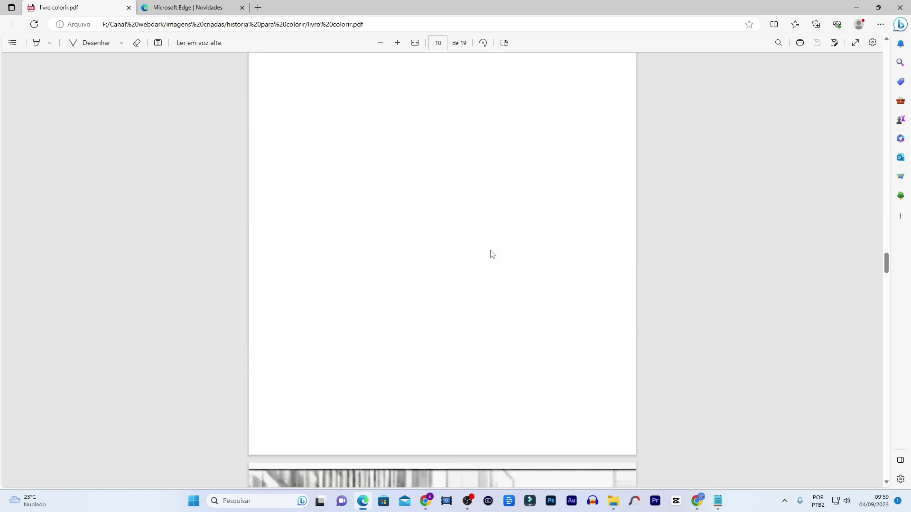
{"action": "scroll", "coordinate": [491, 251], "scroll_direction": "down", "scroll_amount": 20}
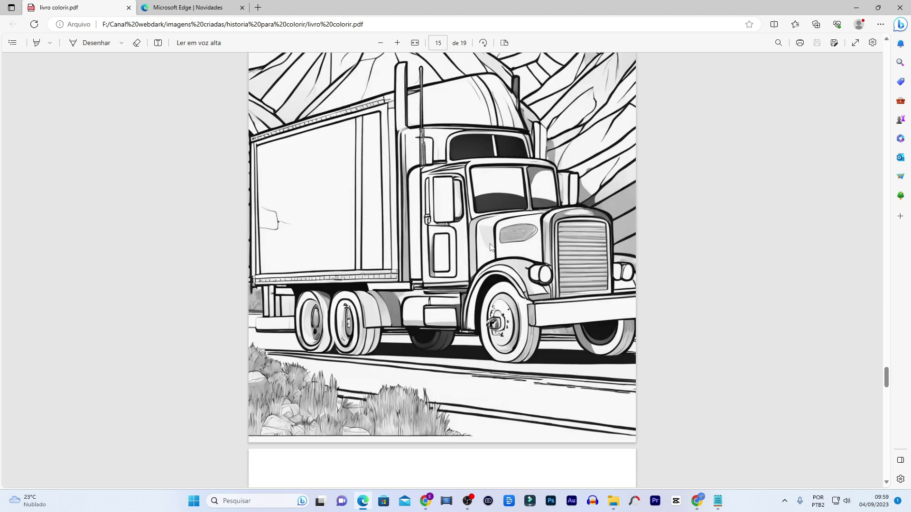
{"action": "left_click", "coordinate": [900, 7]}
Switch to the KDP Cover Calculator page in the other browser window.
{"action": "left_click", "coordinate": [179, 301]}
{"action": "key", "text": "alt+Tab"}
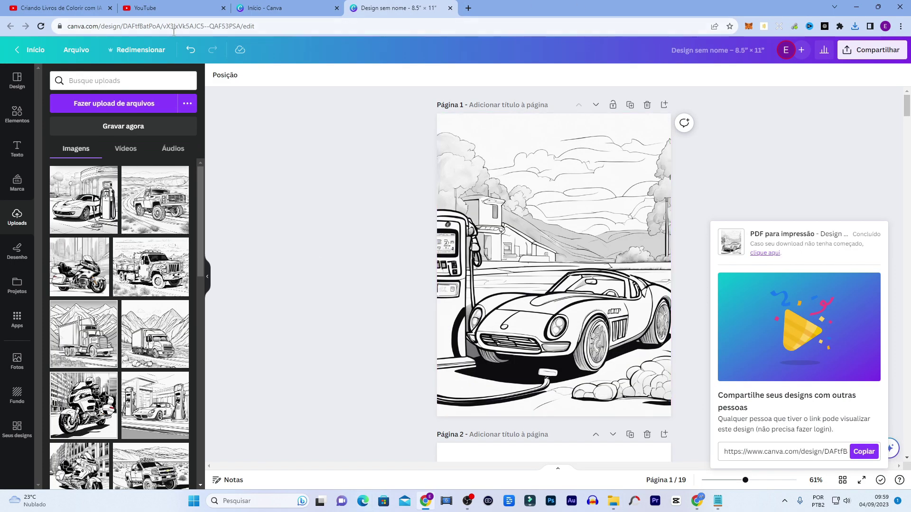
{"action": "left_click", "coordinate": [697, 500]}
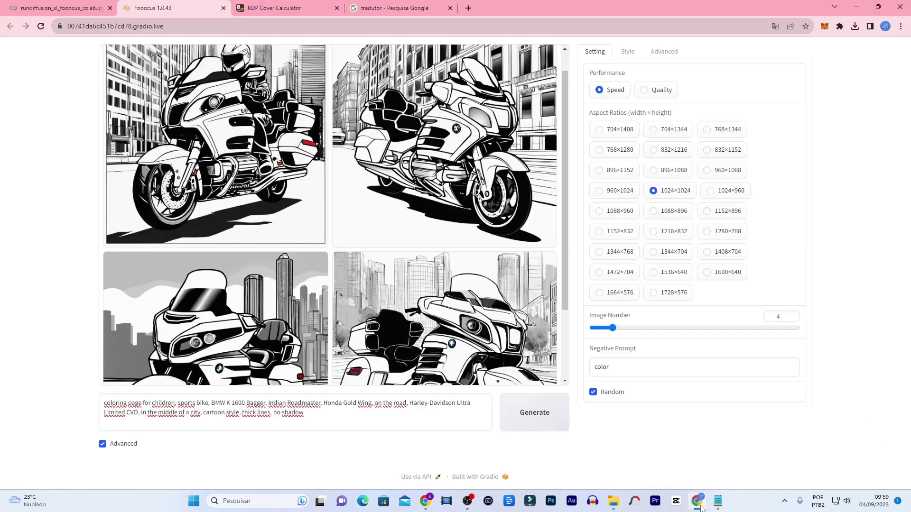
{"action": "left_click", "coordinate": [243, 9]}
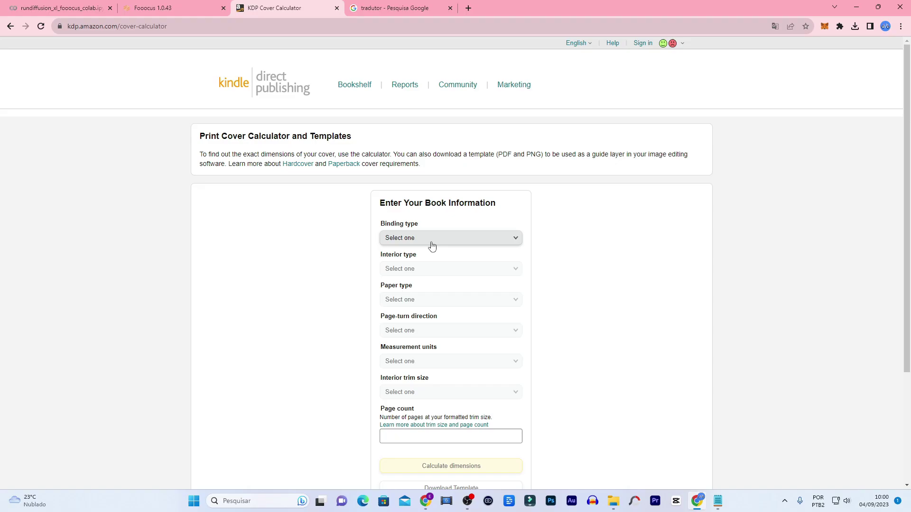
Set the binding type to Paperback (Brochura) and translate the calculator page into Portuguese.
{"action": "left_click", "coordinate": [464, 240]}
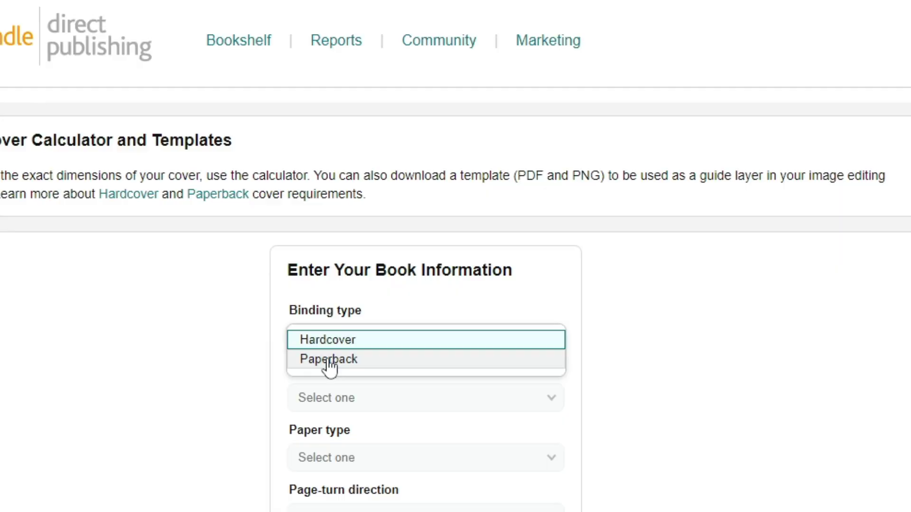
{"action": "left_click", "coordinate": [329, 360]}
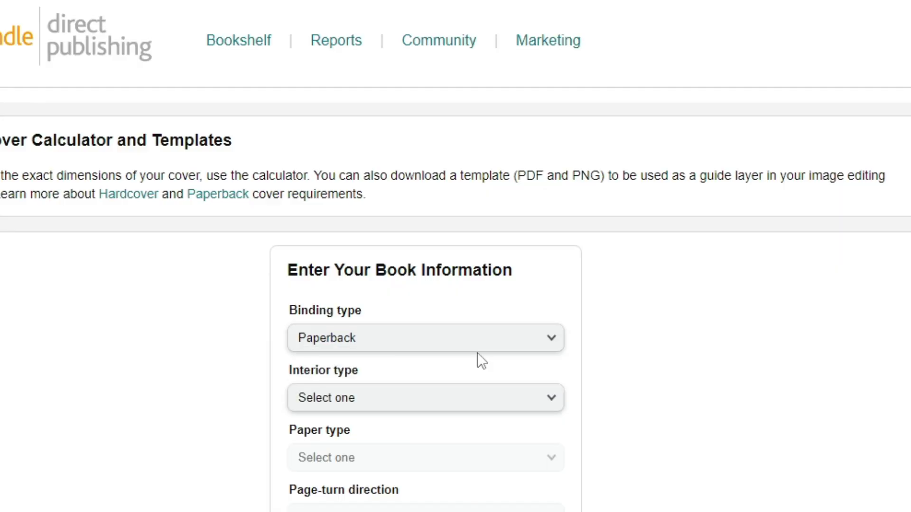
{"action": "right_click", "coordinate": [705, 295]}
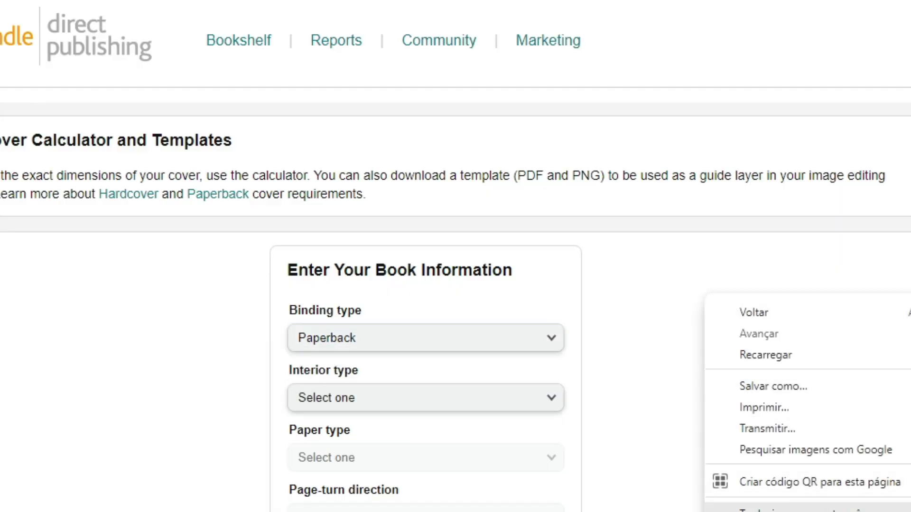
{"action": "left_click", "coordinate": [773, 508]}
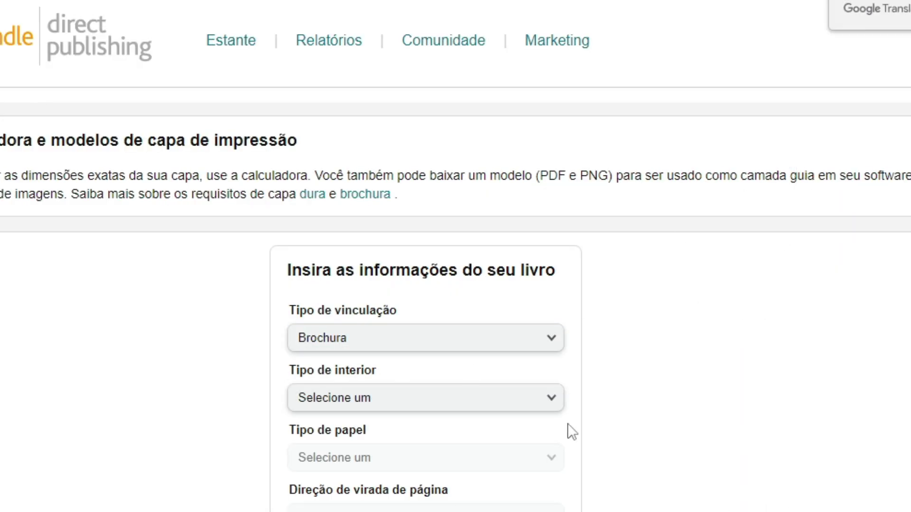
{"action": "left_click", "coordinate": [521, 341]}
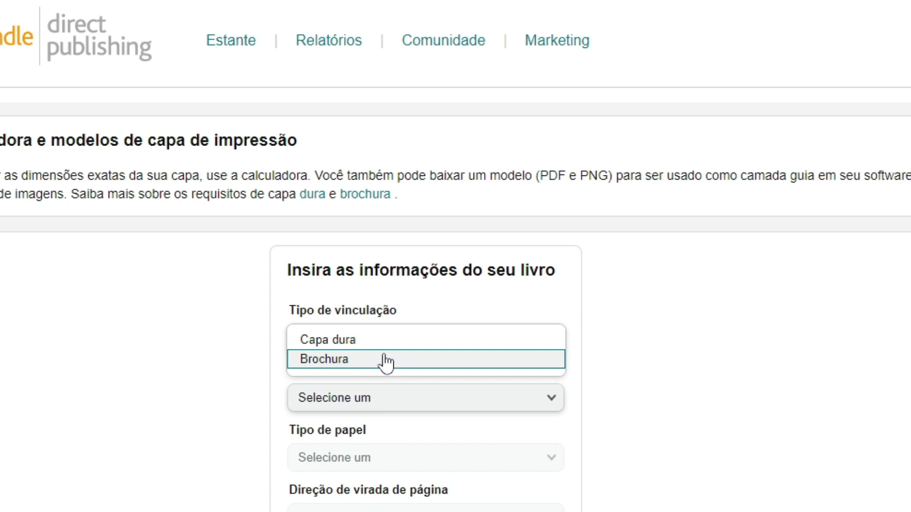
{"action": "left_click", "coordinate": [330, 365]}
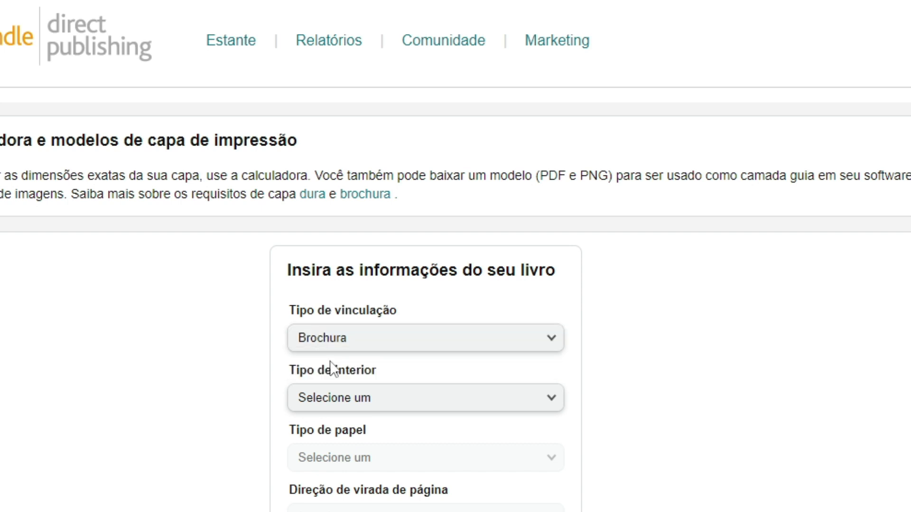
Set the interior type to "Preto branco" and the paper type to "papel branco".
{"action": "left_click", "coordinate": [480, 406]}
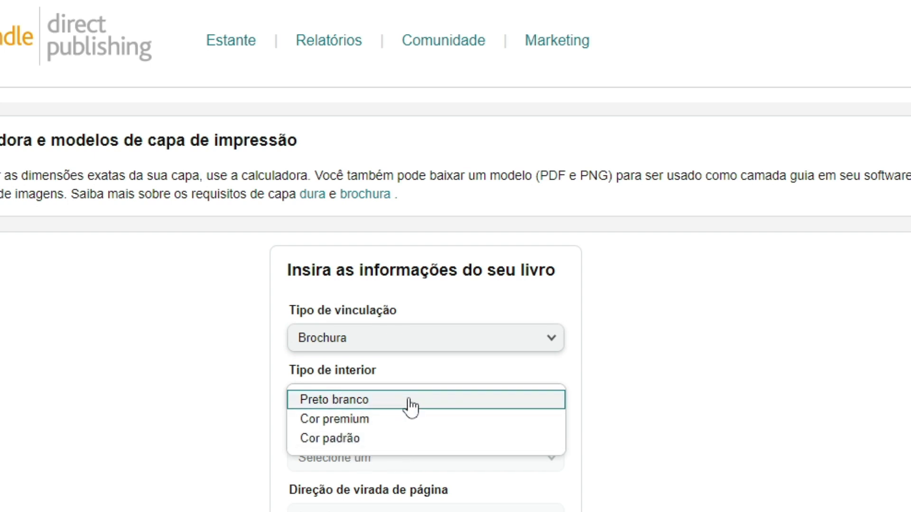
{"action": "left_click", "coordinate": [355, 404]}
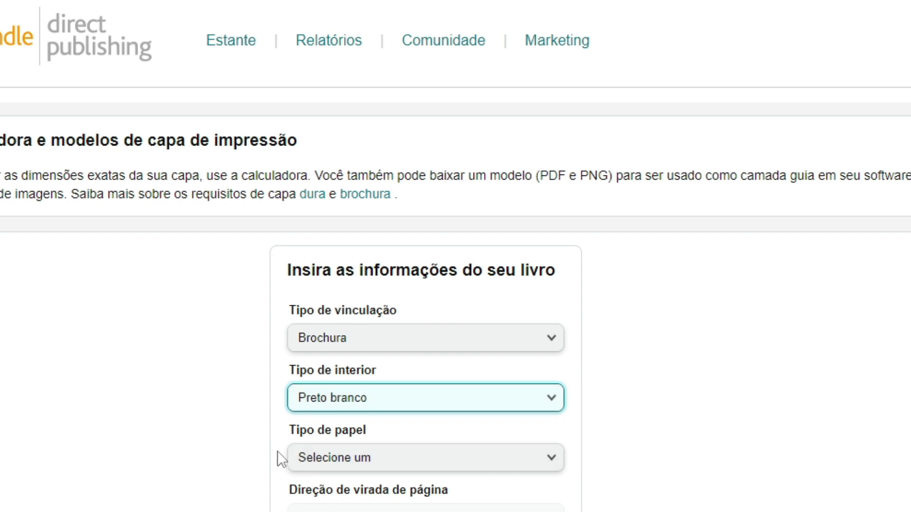
{"action": "left_click", "coordinate": [441, 459]}
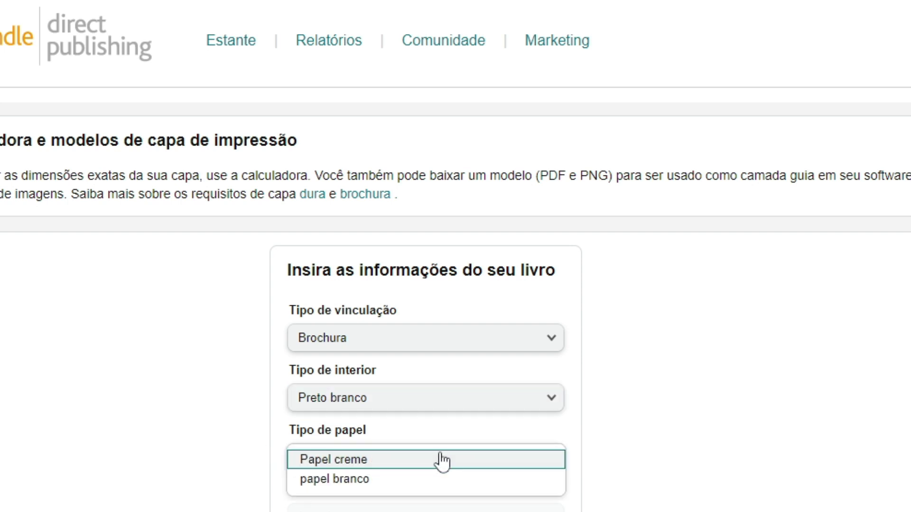
{"action": "left_click", "coordinate": [326, 481]}
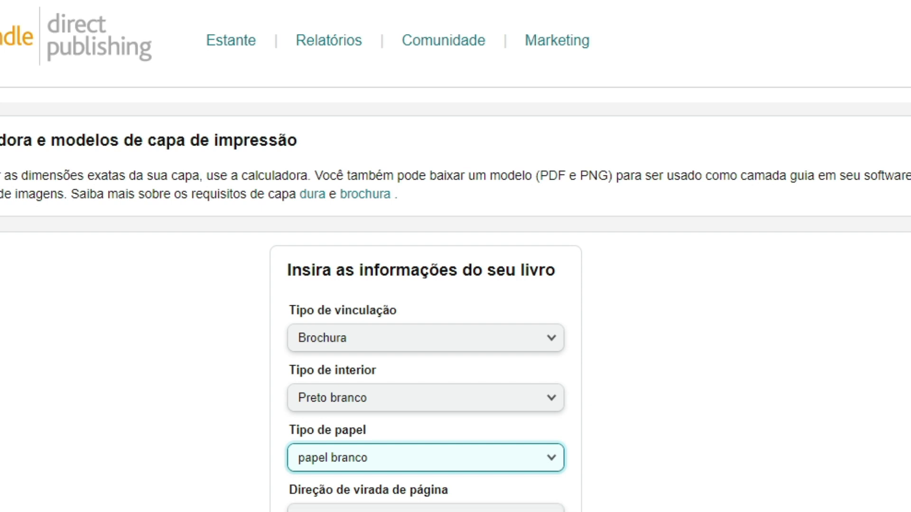
Set the page-turn direction to "Da esquerda para a direita", the measurement units to "Polegadas" and the interior trim size to "8,5 x 11 pol.".
{"action": "left_click", "coordinate": [425, 509]}
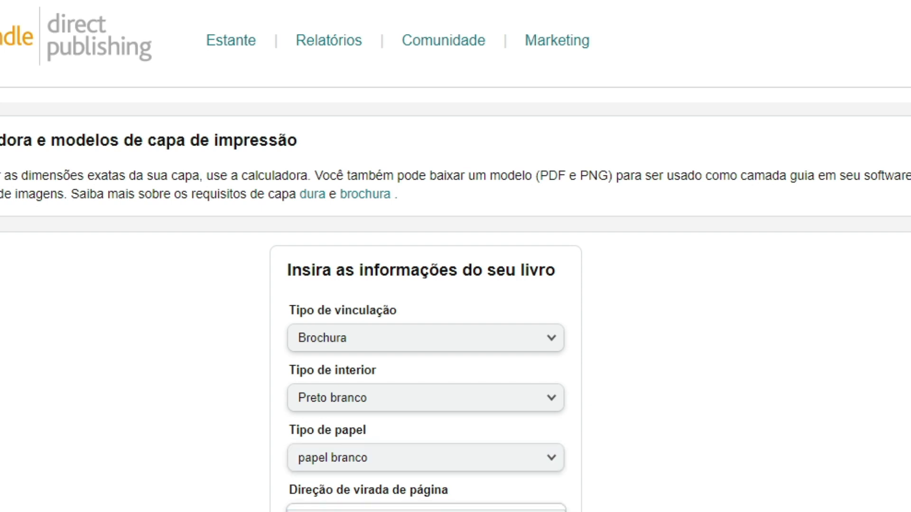
{"action": "left_click", "coordinate": [426, 509]}
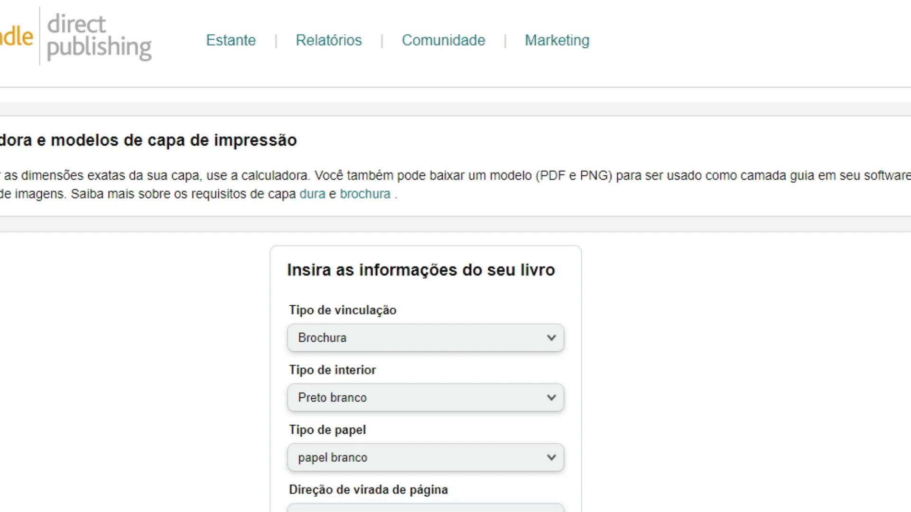
{"action": "key", "text": "alt+Down"}
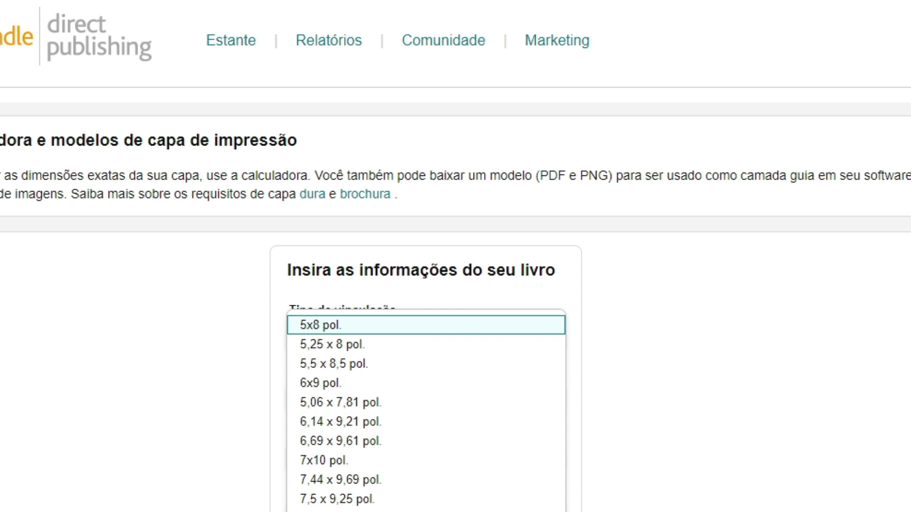
{"action": "key", "text": "Return"}
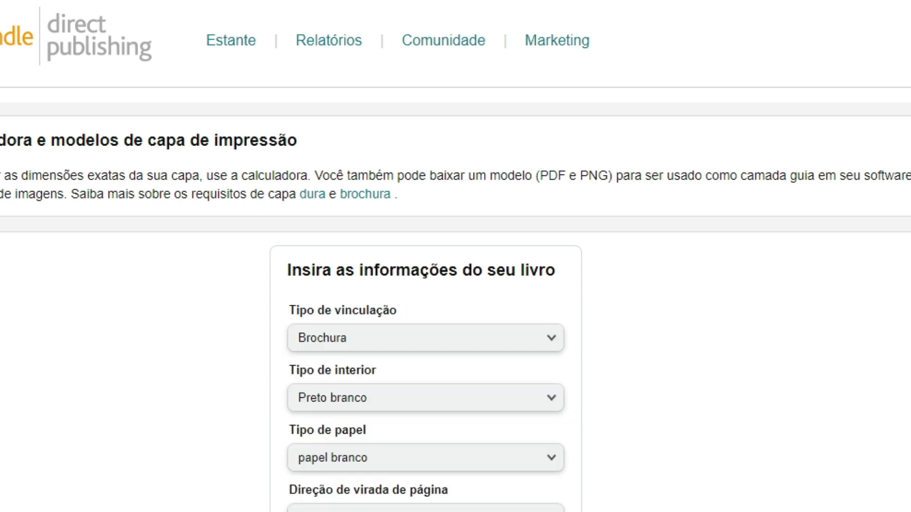
{"action": "scroll", "coordinate": [425, 284], "scroll_direction": "down", "scroll_amount": 5}
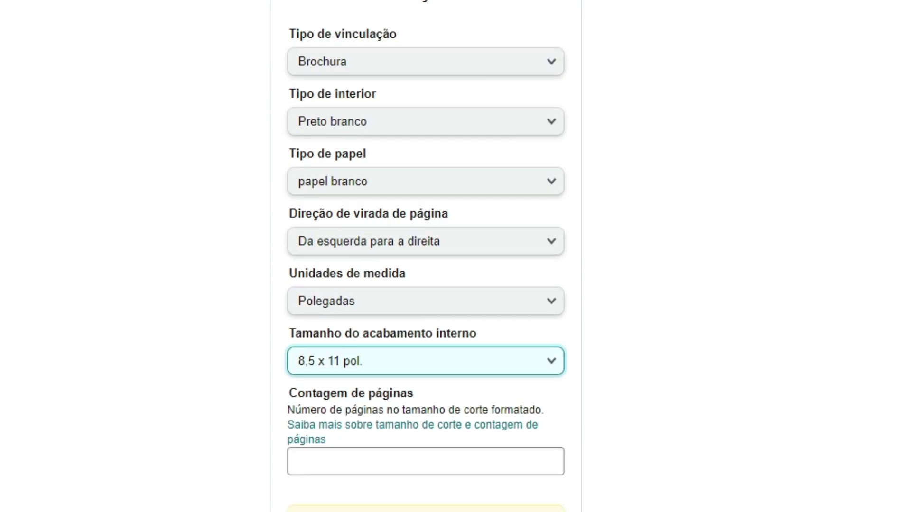
Set the page count to 24, calculate the cover dimensions and review the full-cover width and height.
{"action": "left_click", "coordinate": [298, 465]}
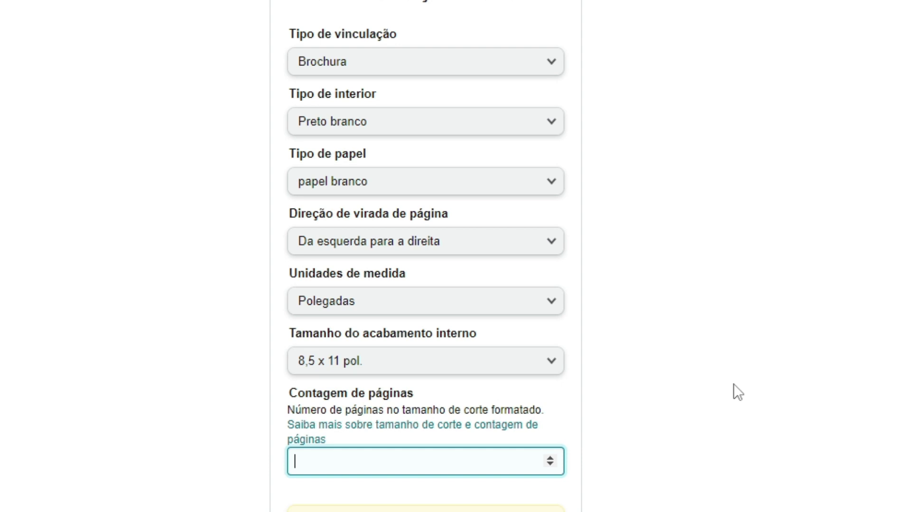
{"action": "type", "text": "20"}
{"action": "key", "text": "Tab"}
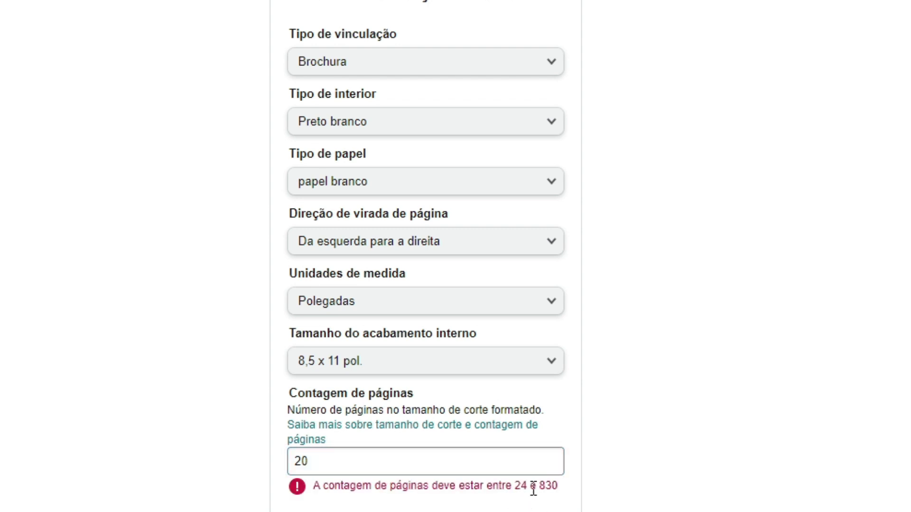
{"action": "left_click", "coordinate": [328, 457]}
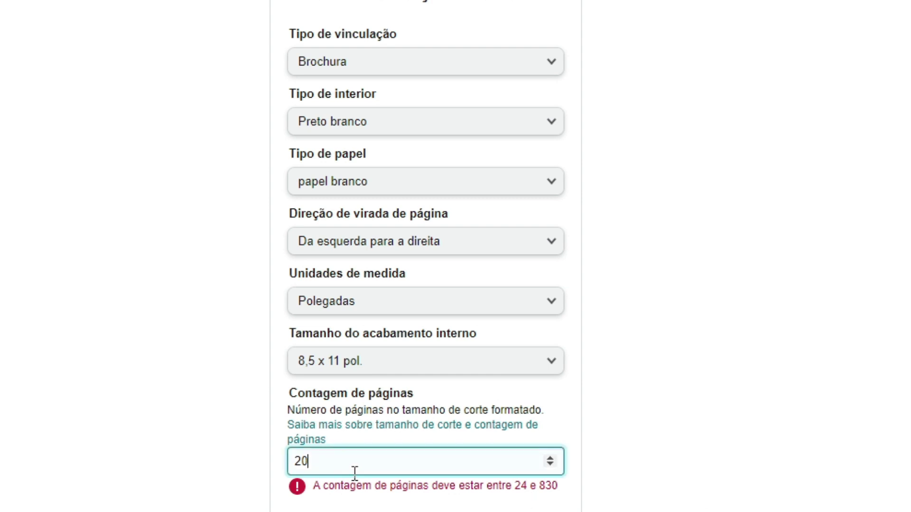
{"action": "key", "text": "BackSpace"}
{"action": "left_click", "coordinate": [760, 448]}
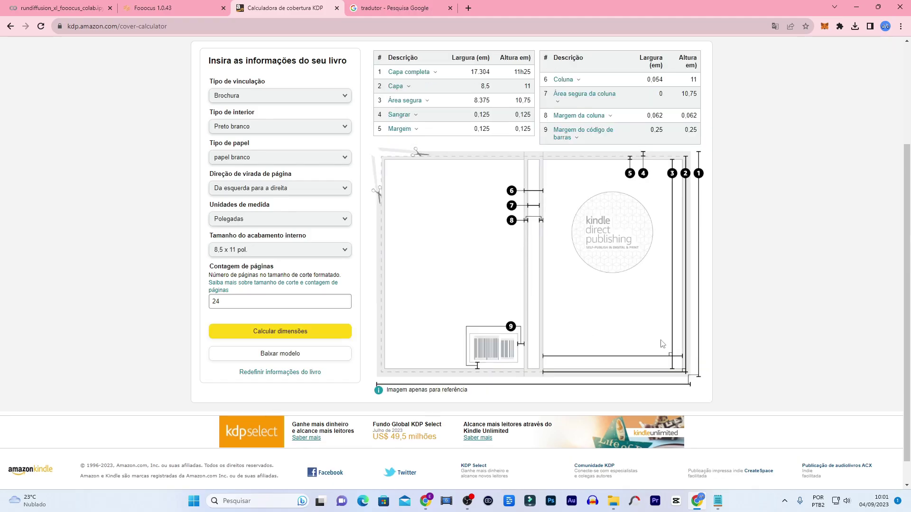
{"action": "scroll", "coordinate": [542, 260], "scroll_direction": "up", "scroll_amount": 1}
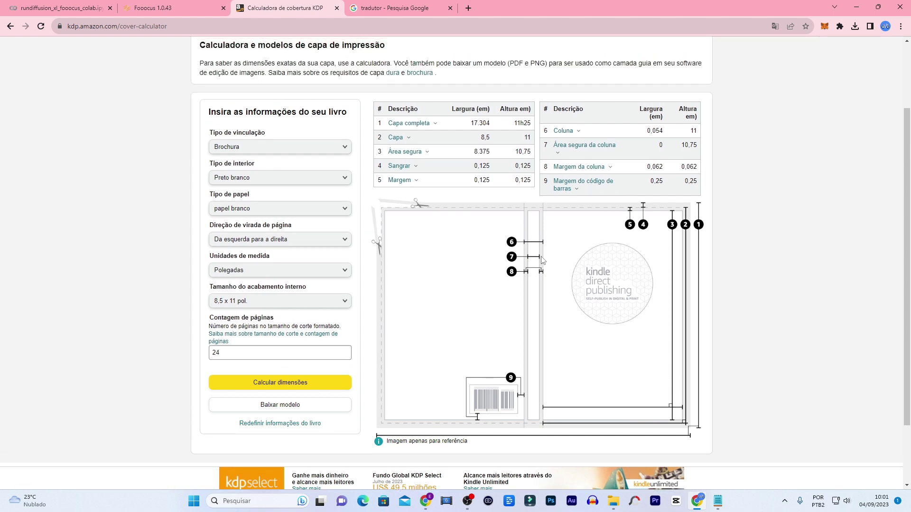
{"action": "scroll", "coordinate": [542, 260], "scroll_direction": "up", "scroll_amount": 1}
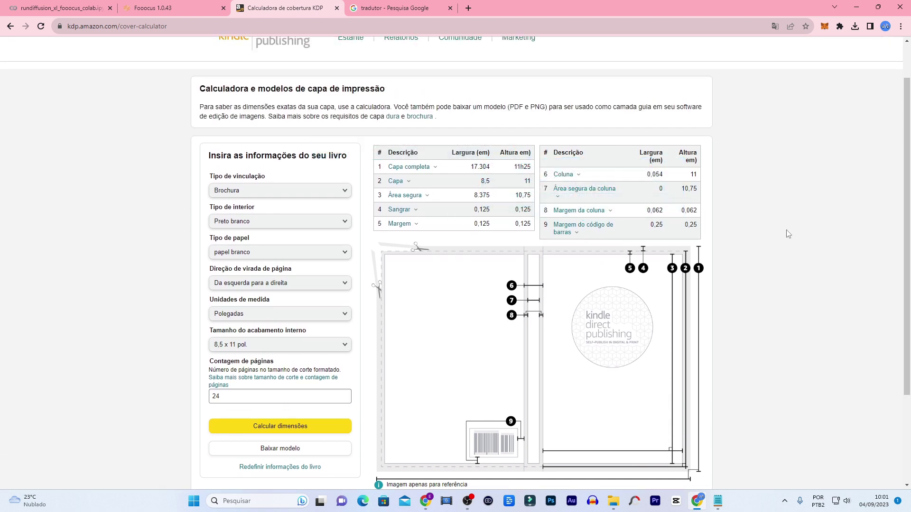
{"action": "scroll", "coordinate": [606, 292], "scroll_direction": "down", "scroll_amount": 2}
{"action": "scroll", "coordinate": [538, 314], "scroll_direction": "up", "scroll_amount": 3}
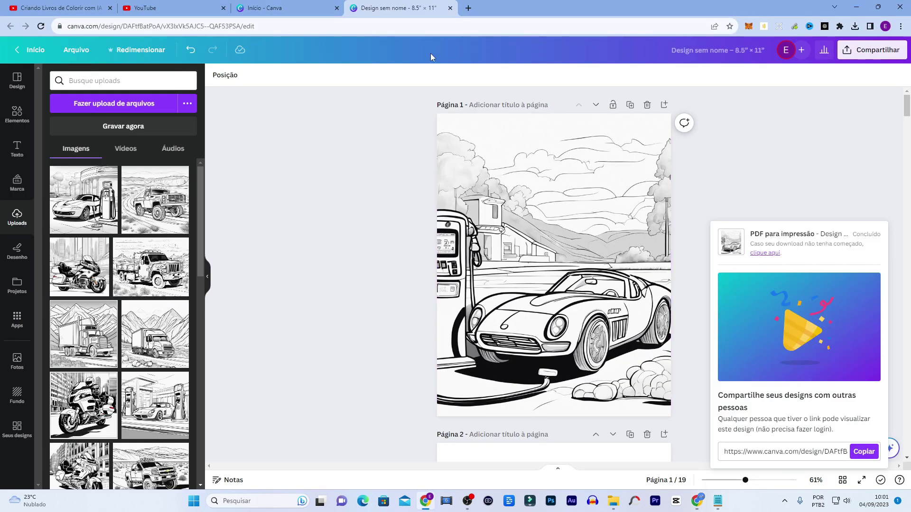
Switch to the Canva home page and start a new custom-size design.
{"action": "left_click", "coordinate": [272, 10]}
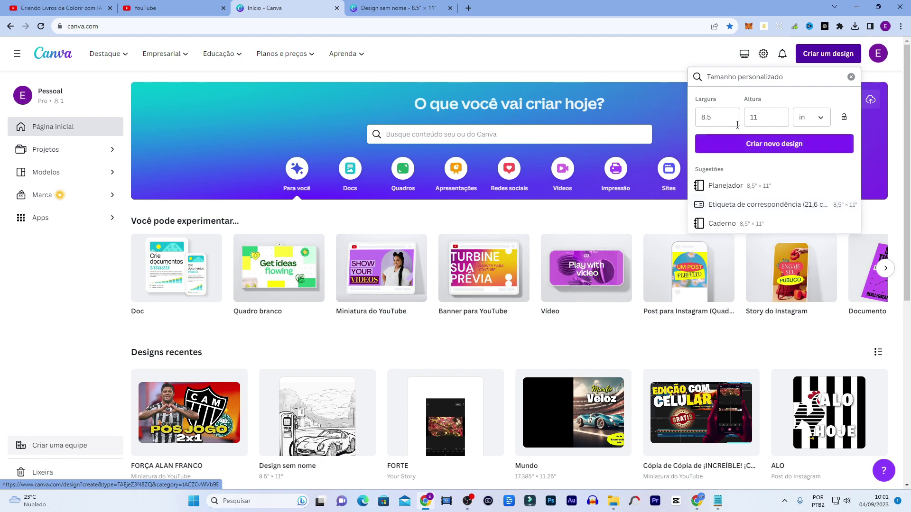
{"action": "left_click", "coordinate": [850, 77]}
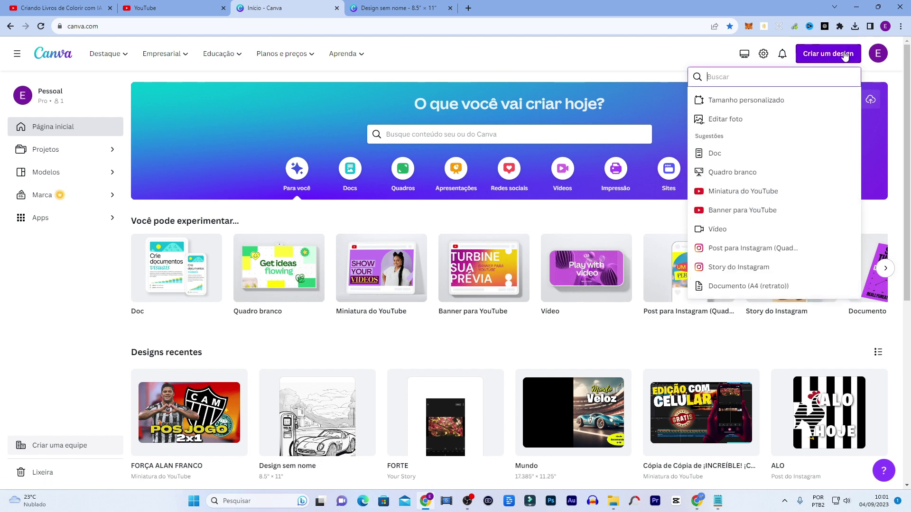
{"action": "left_click", "coordinate": [846, 53]}
{"action": "left_click", "coordinate": [841, 53]}
{"action": "left_click", "coordinate": [772, 101]}
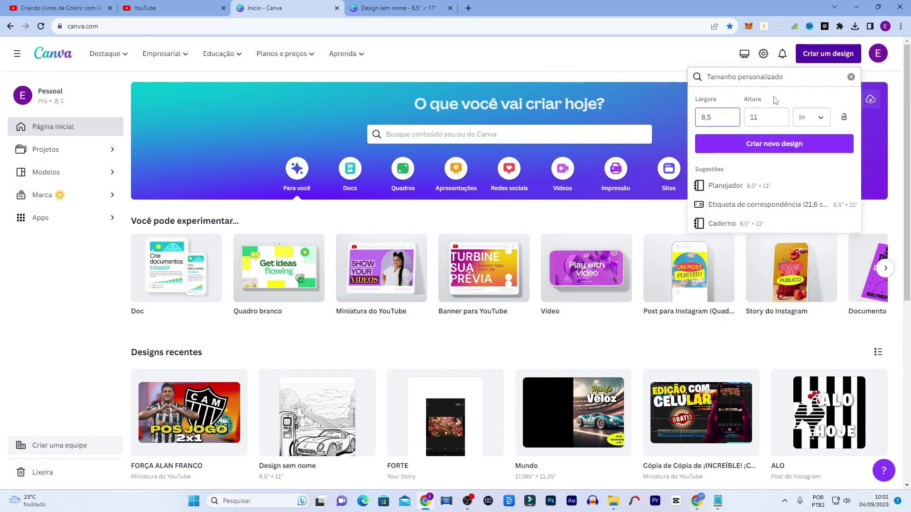
Set the custom design's width to 17.304 in, checking it against the full-cover width in the KDP calculator.
{"action": "scroll", "coordinate": [765, 177], "scroll_direction": "down", "scroll_amount": 1}
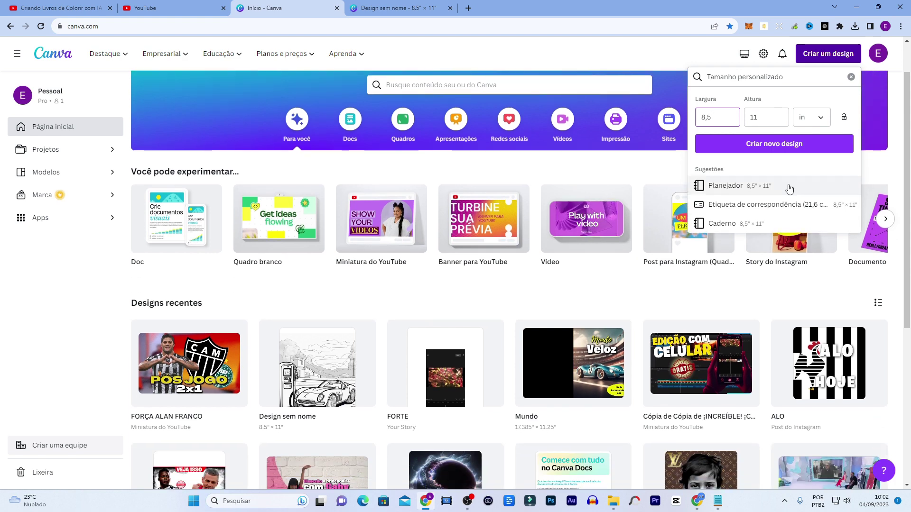
{"action": "scroll", "coordinate": [788, 185], "scroll_direction": "down", "scroll_amount": 1}
{"action": "double_click", "coordinate": [706, 118]}
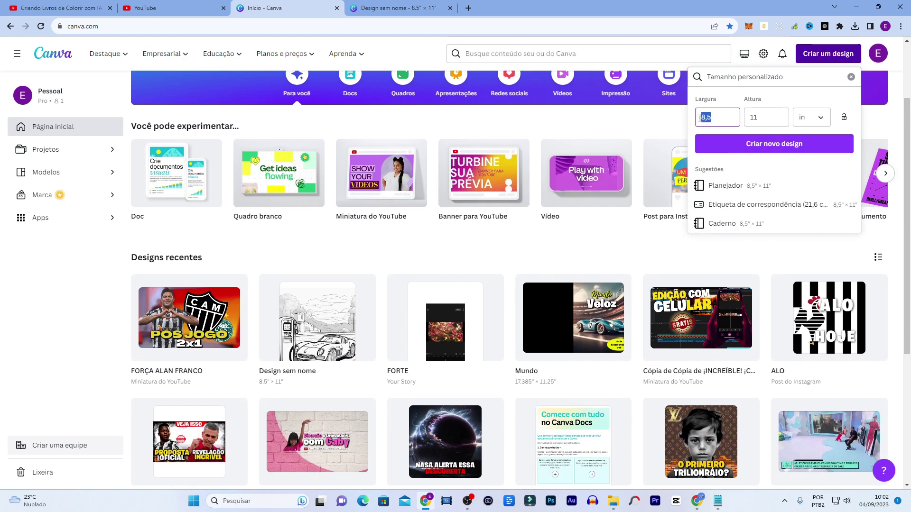
{"action": "key", "text": "BackSpace"}
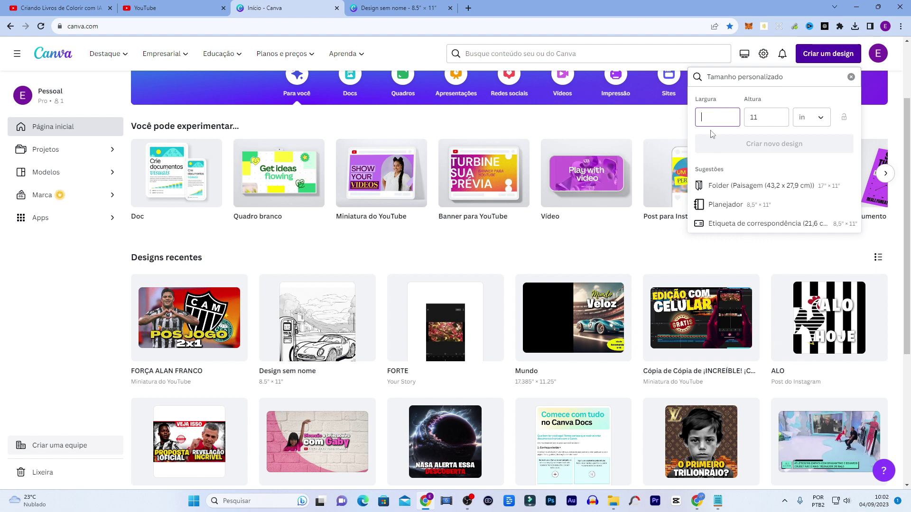
{"action": "type", "text": "17"}
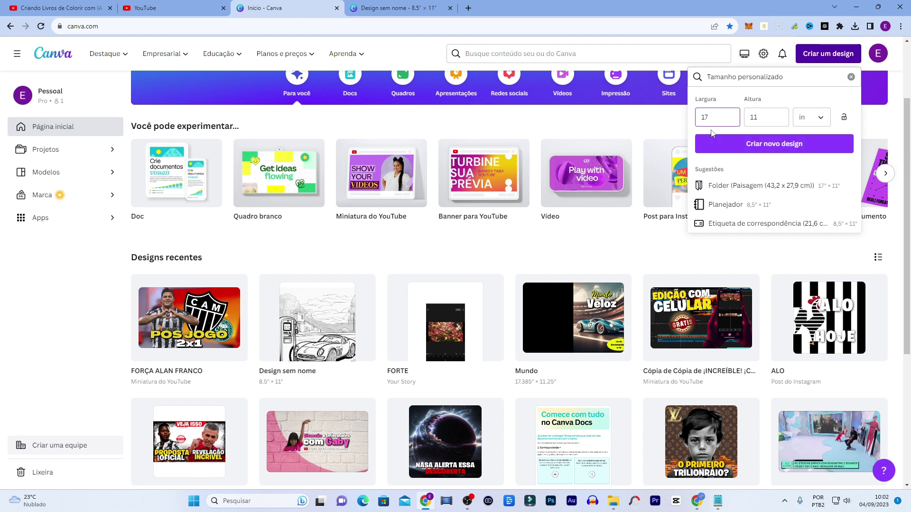
{"action": "type", "text": "."}
{"action": "key", "text": "alt"}
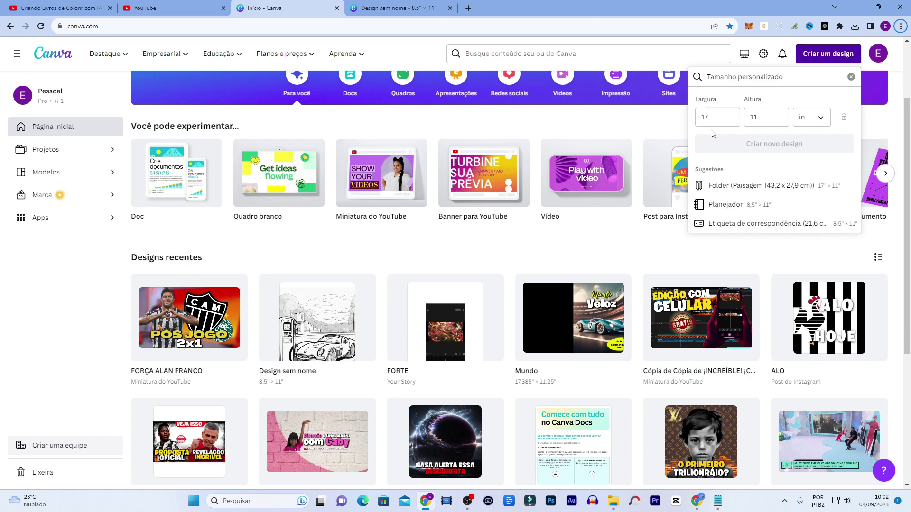
{"action": "key", "text": "alt+Tab"}
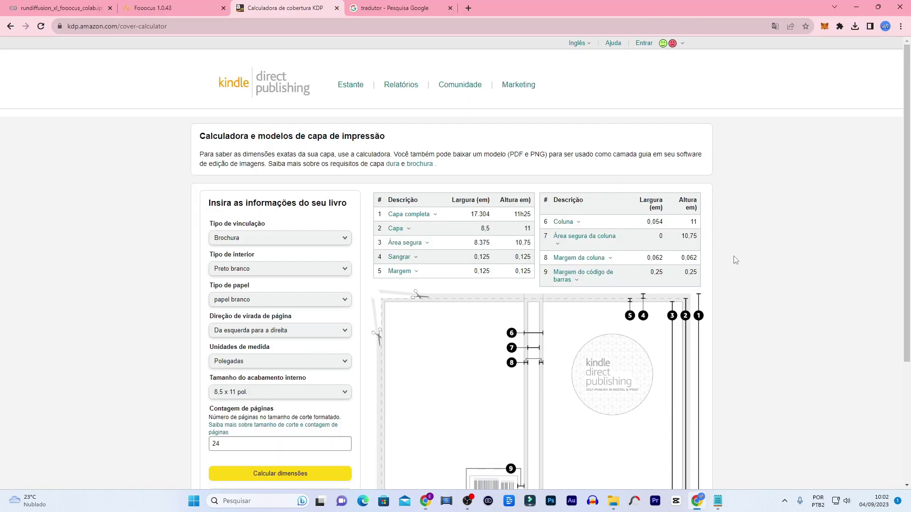
{"action": "key", "text": "alt+Tab"}
{"action": "left_click", "coordinate": [720, 118]}
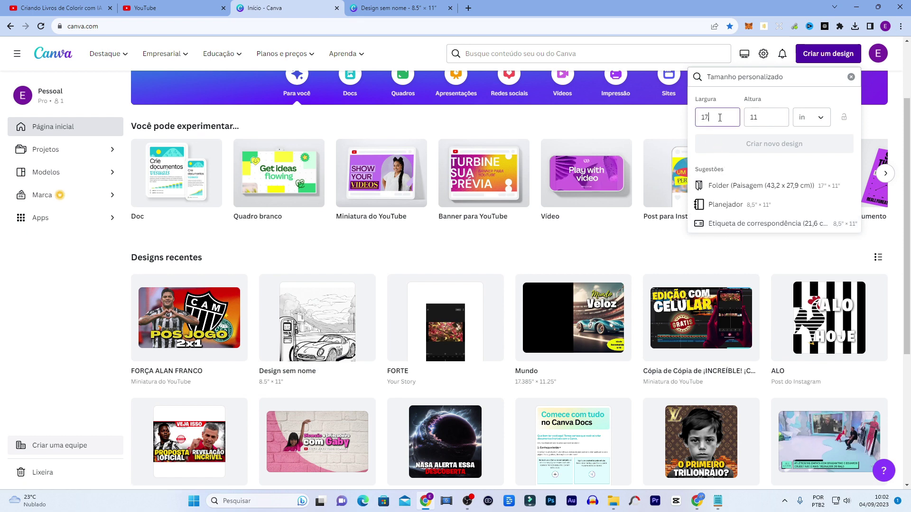
{"action": "type", "text": ".304"}
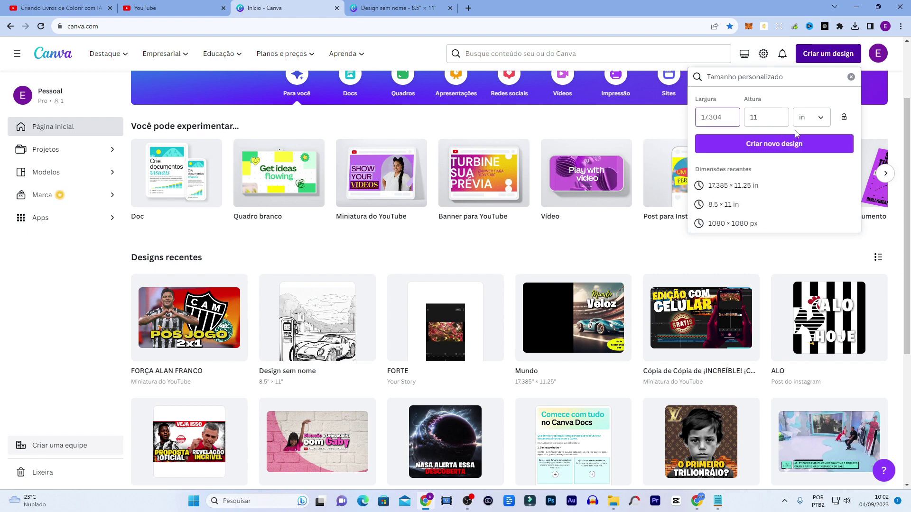
Check the full-cover height in the KDP calculator, set the design's height to 11.25 in and create the design.
{"action": "key", "text": "alt+Tab"}
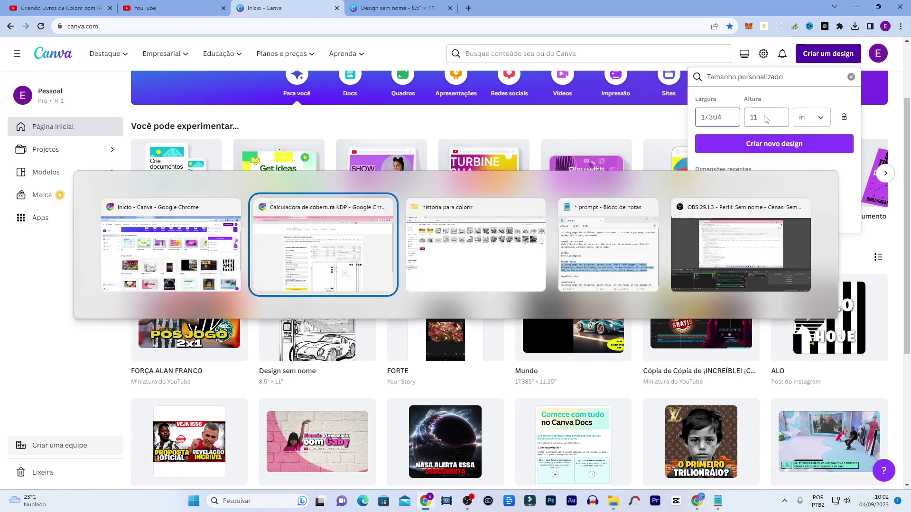
{"action": "key", "text": "alt+Tab"}
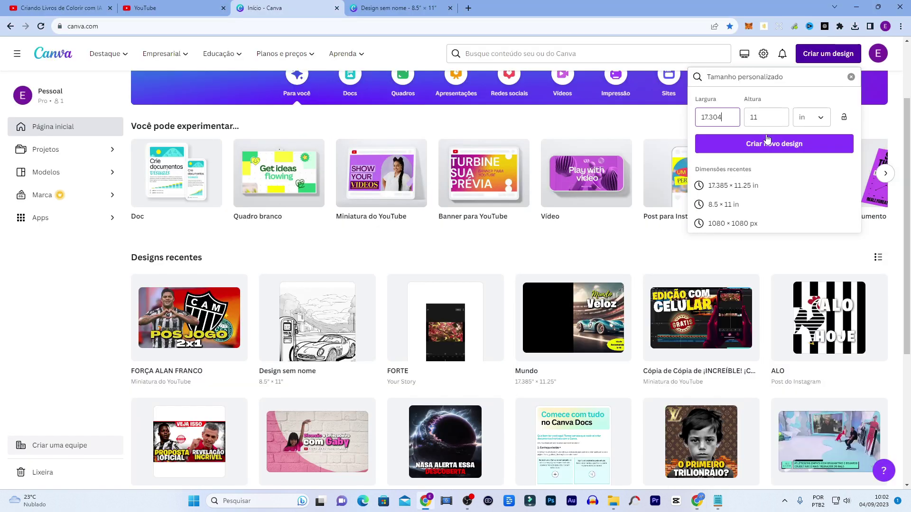
{"action": "left_click", "coordinate": [767, 119]}
{"action": "key", "text": "BackSpace"}
{"action": "key", "text": "BackSpace"}
{"action": "key", "text": "BackSpace"}
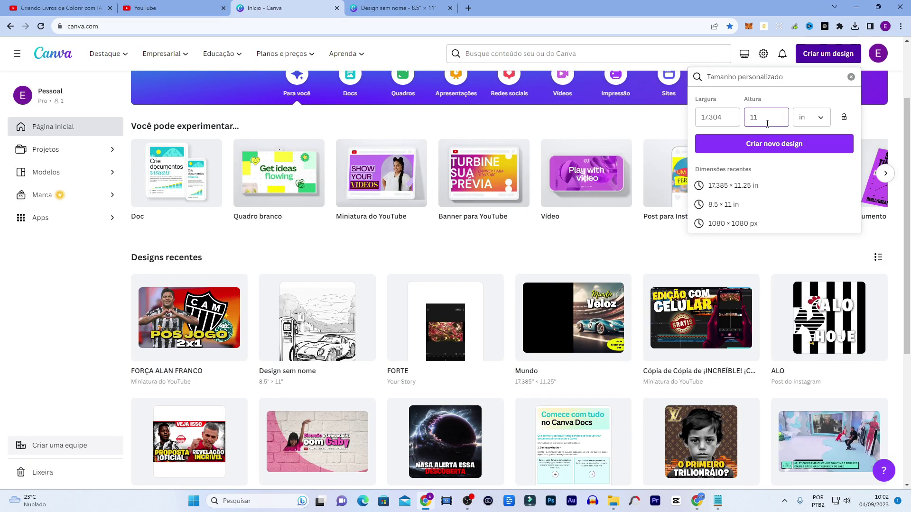
{"action": "type", "text": ".25"}
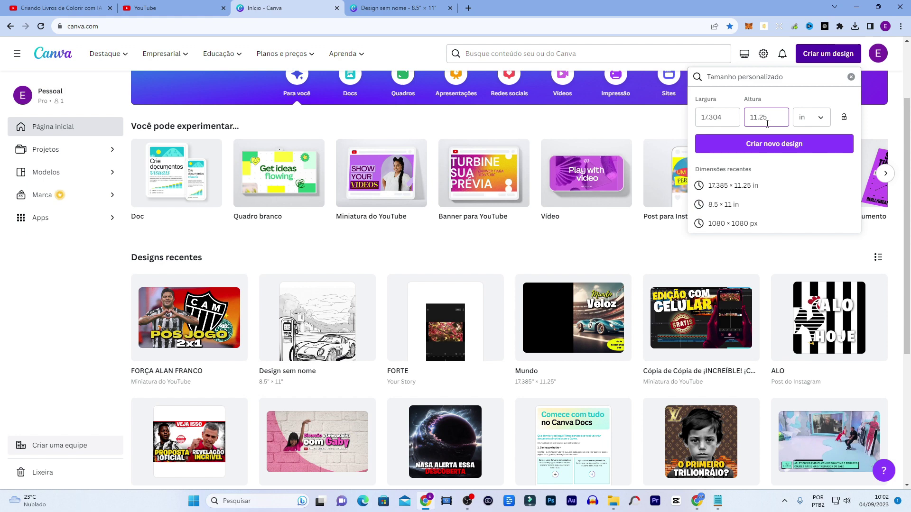
{"action": "left_click", "coordinate": [771, 150]}
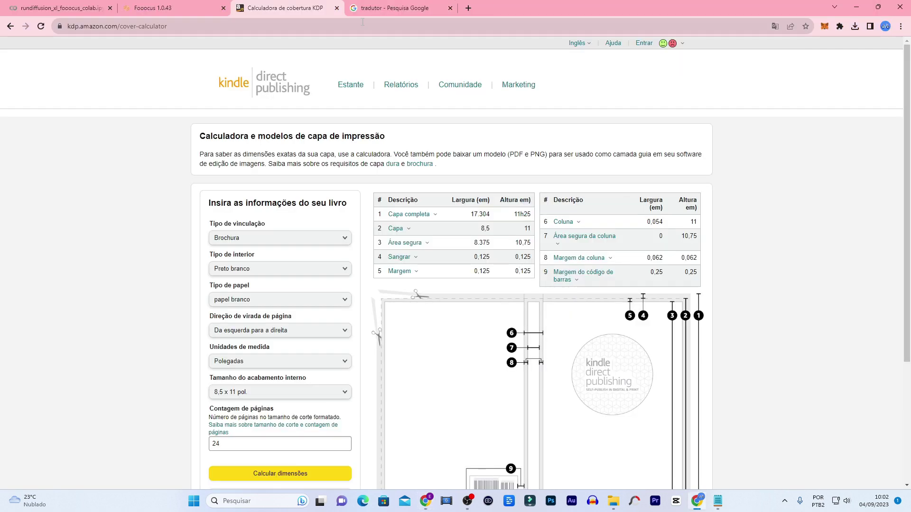
Download the cover template from the KDP calculator and show the downloaded zip file in its folder.
{"action": "scroll", "coordinate": [505, 272], "scroll_direction": "down", "scroll_amount": 3}
{"action": "scroll", "coordinate": [409, 334], "scroll_direction": "down", "scroll_amount": 1}
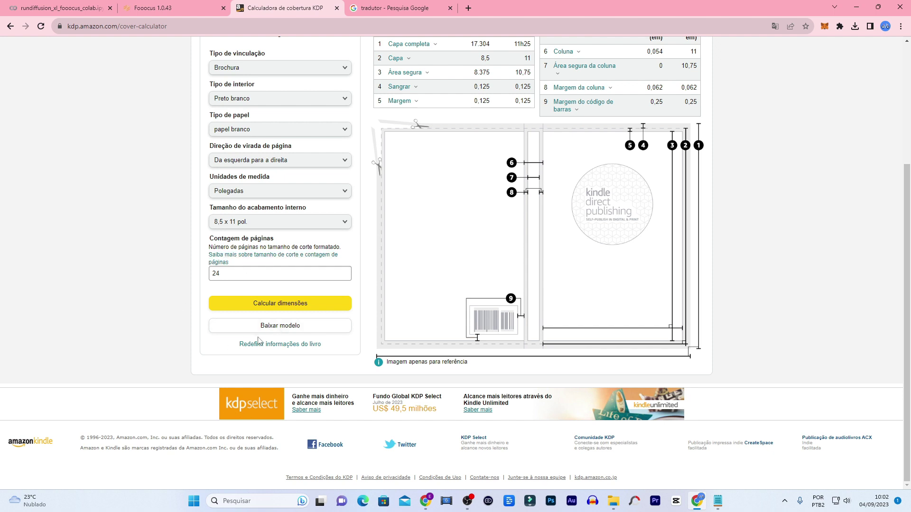
{"action": "left_click", "coordinate": [273, 332]}
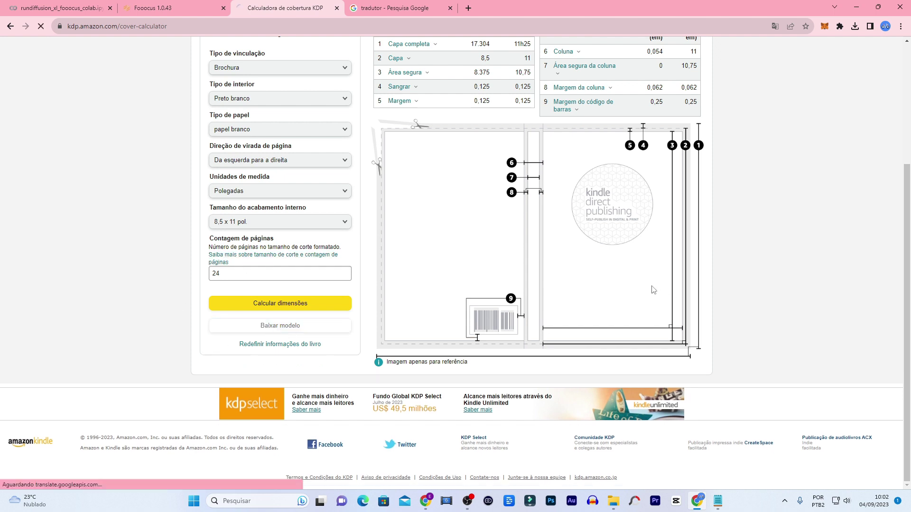
{"action": "left_click", "coordinate": [857, 27]}
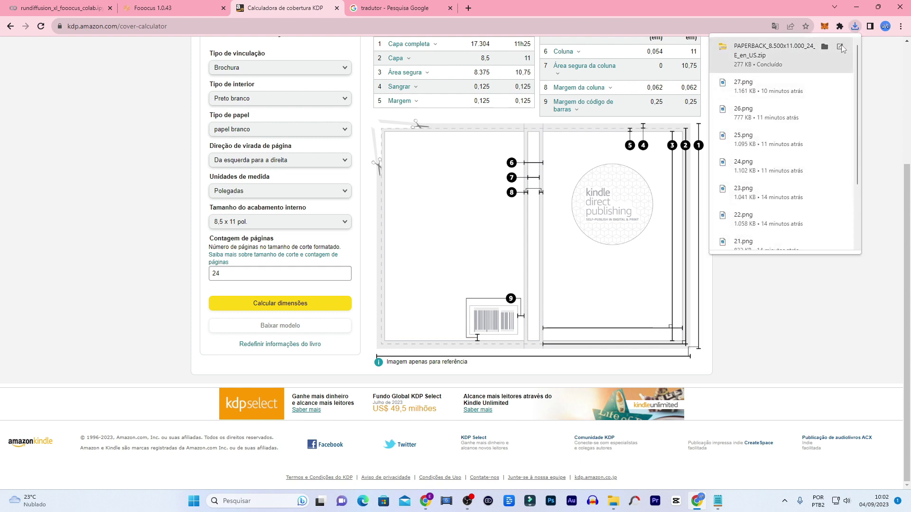
{"action": "left_click", "coordinate": [825, 47]}
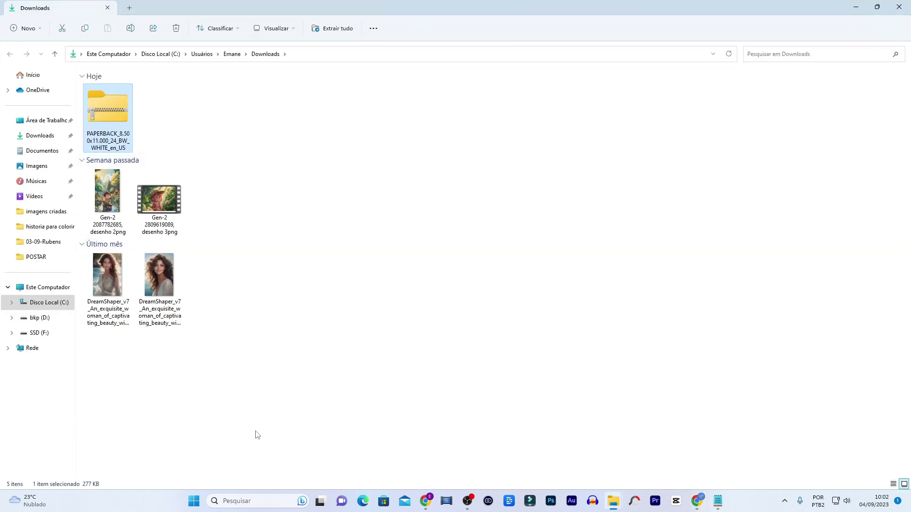
Move the downloaded PAPERBACK template zip from Downloads into the "historia para colorir" folder.
{"action": "key", "text": "ctrl+x"}
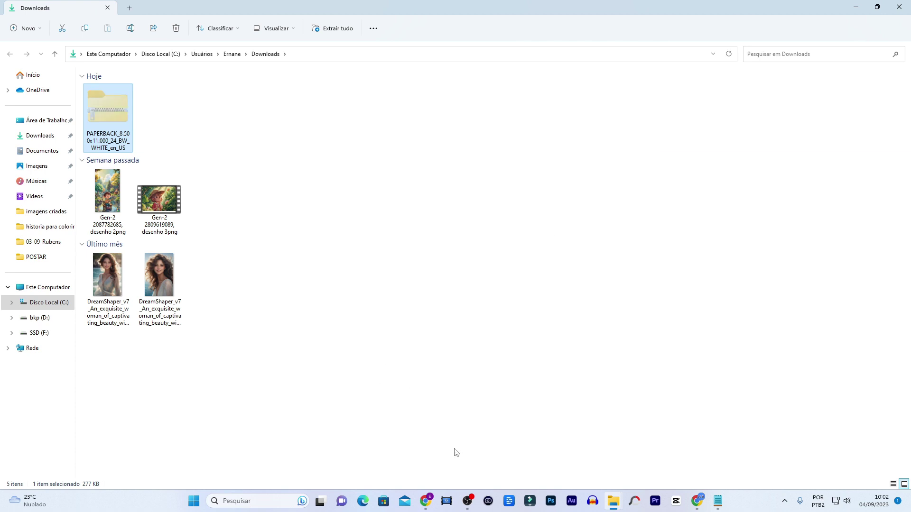
{"action": "mouse_move", "coordinate": [613, 506]}
{"action": "left_click", "coordinate": [563, 476]}
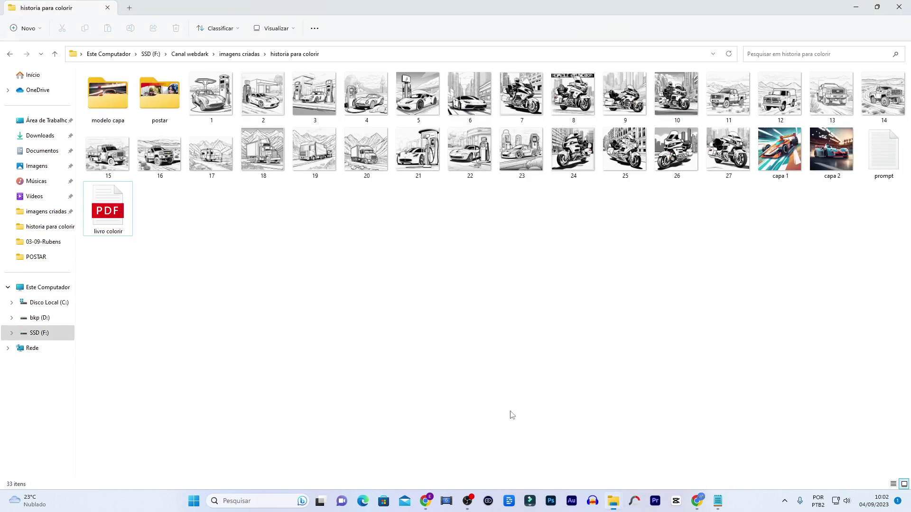
{"action": "key", "text": "ctrl+v"}
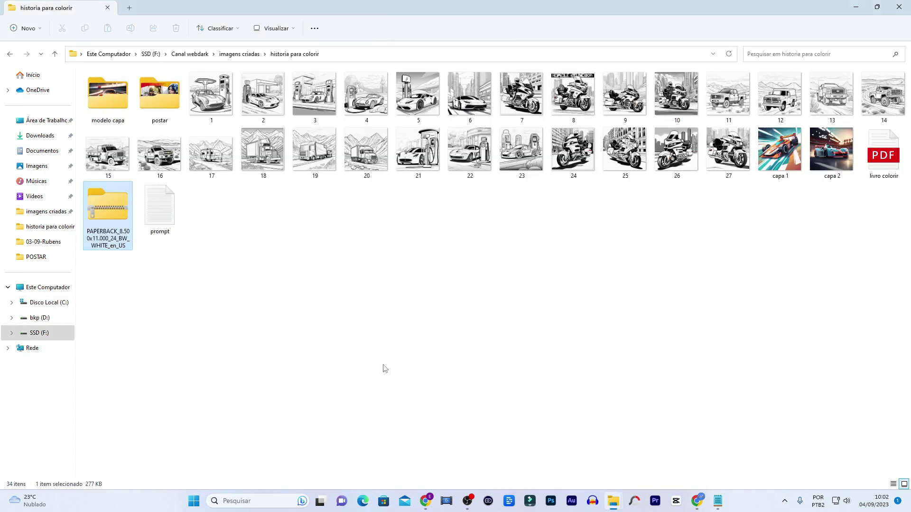
Extract the PAPERBACK template zip into a folder of the same name with WinRAR and delete the zip file.
{"action": "right_click", "coordinate": [104, 222]}
{"action": "mouse_move", "coordinate": [242, 414]}
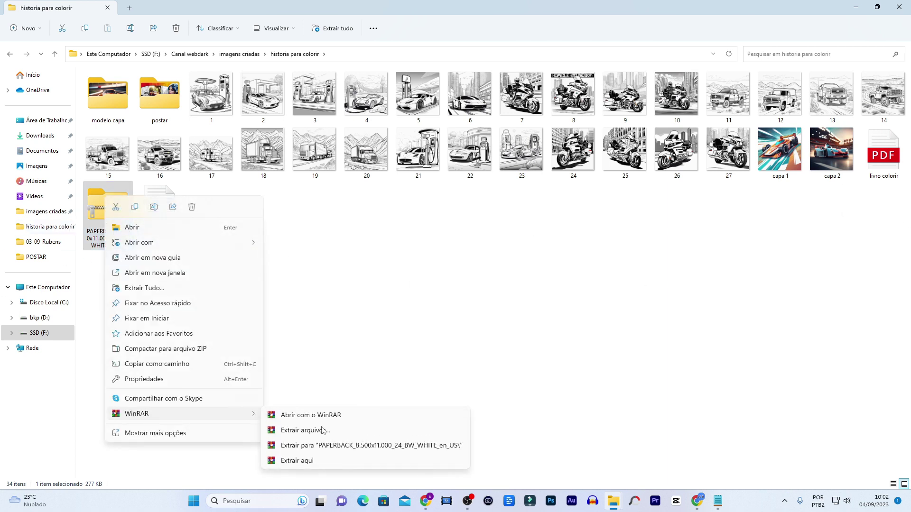
{"action": "left_click", "coordinate": [327, 446]}
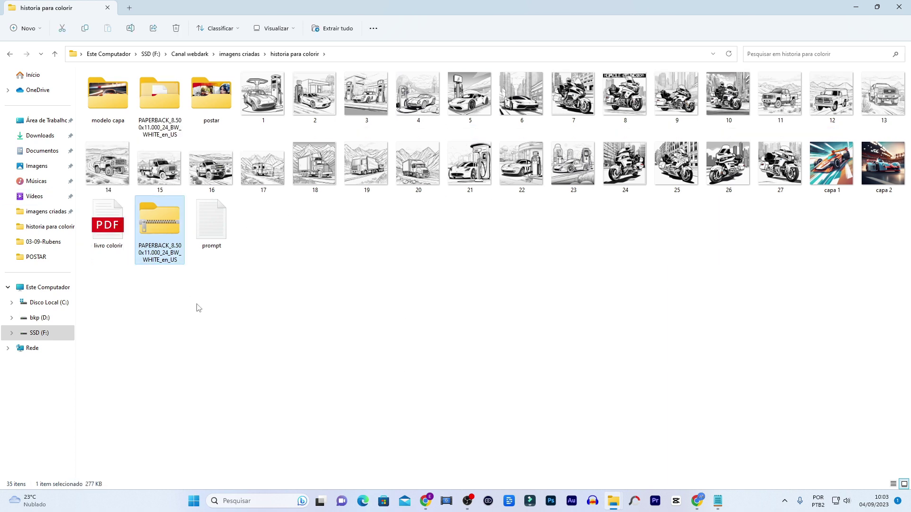
{"action": "key", "text": "Delete"}
Open the extracted folder and place its PDF cover template onto the 17.304 × 11.25 in design page in Canva.
{"action": "double_click", "coordinate": [151, 125]}
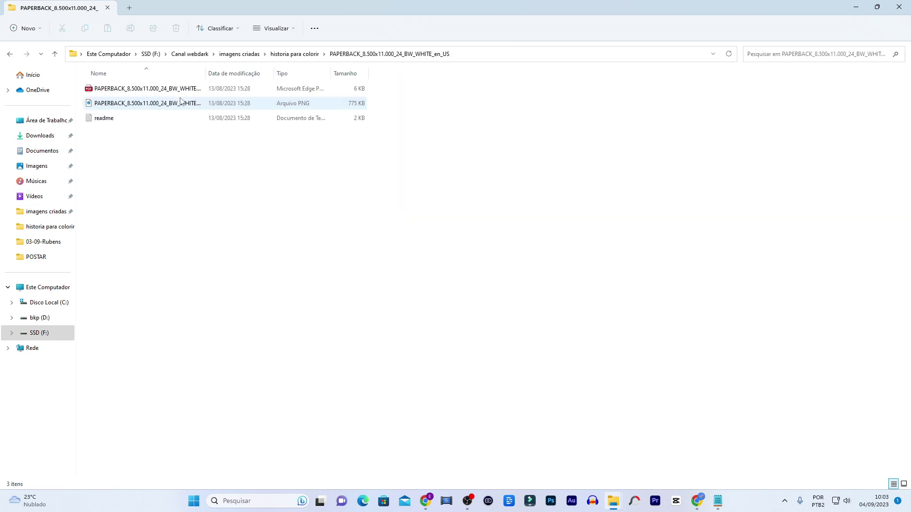
{"action": "left_click_drag", "start_coordinate": [114, 95], "coordinate": [513, 245]}
{"action": "key", "text": "alt+Tab"}
{"action": "key", "text": "Tab"}
{"action": "key", "text": "Tab"}
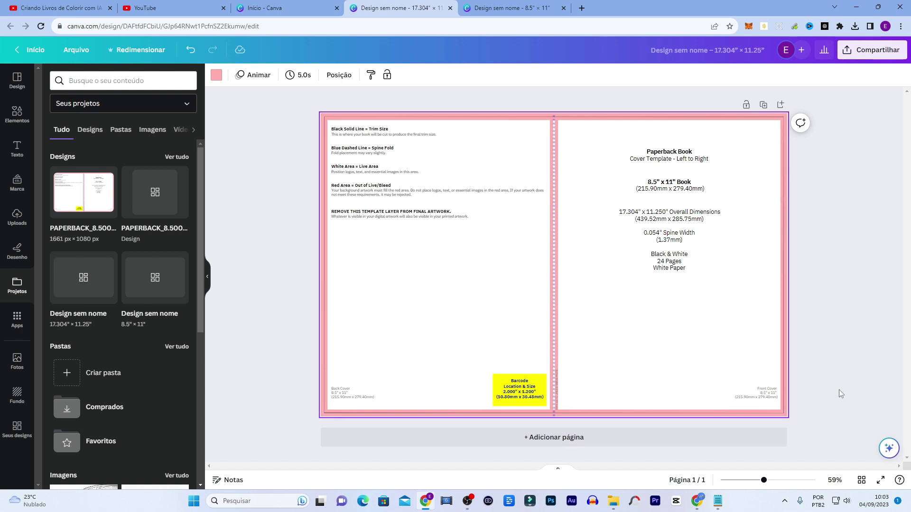
{"action": "left_click", "coordinate": [260, 254]}
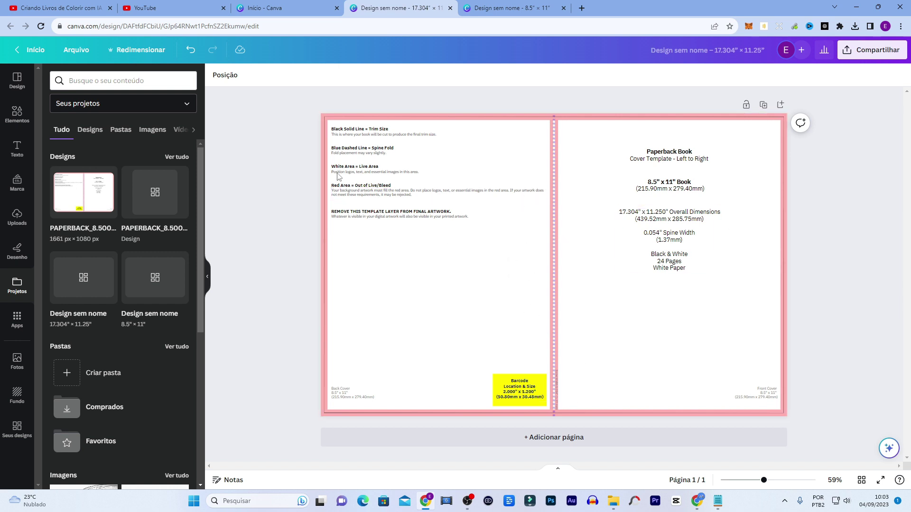
Add a square shape to the page and move it to the upper-left corner of the back cover.
{"action": "left_click", "coordinate": [17, 114]}
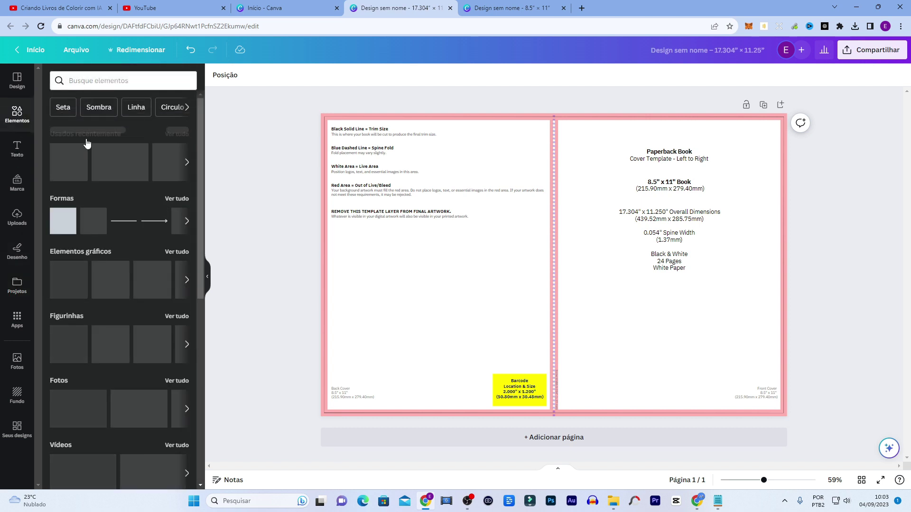
{"action": "left_click", "coordinate": [68, 228]}
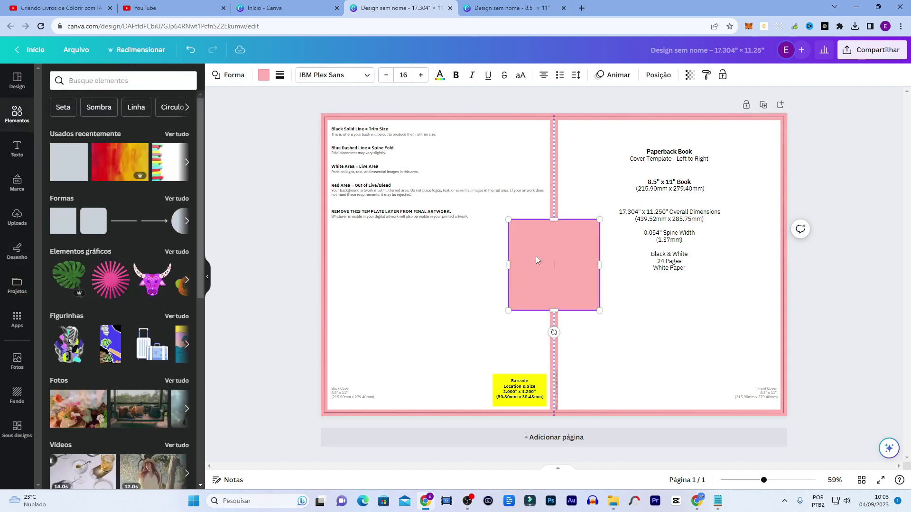
{"action": "left_click_drag", "start_coordinate": [551, 243], "coordinate": [367, 138]}
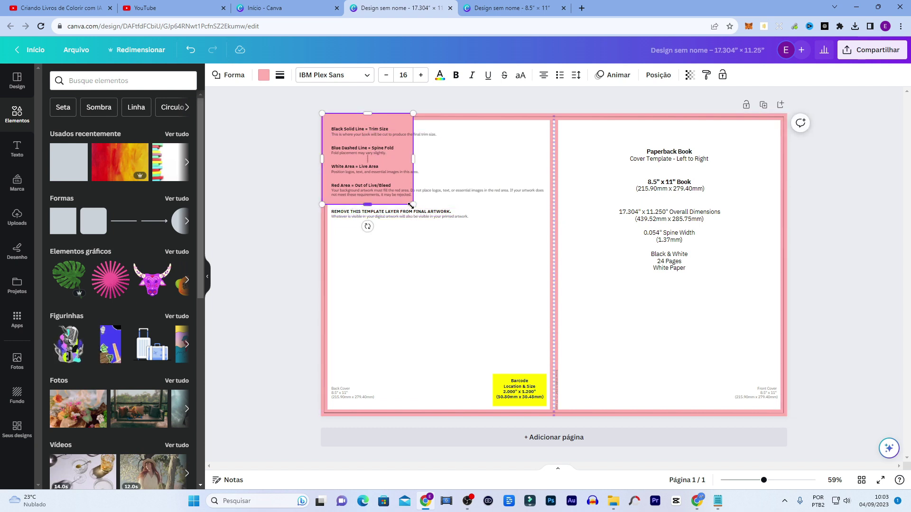